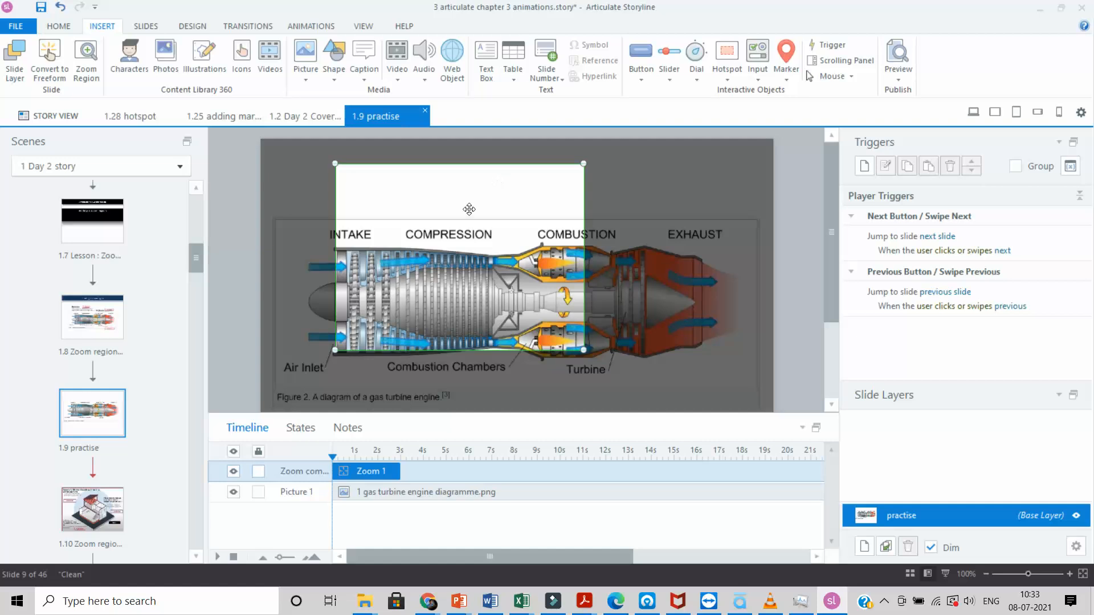
# Step: Draw a text box inside the zoom area and type placeholder text
pyautogui.click(629, 188)
pyautogui.click(488, 67)
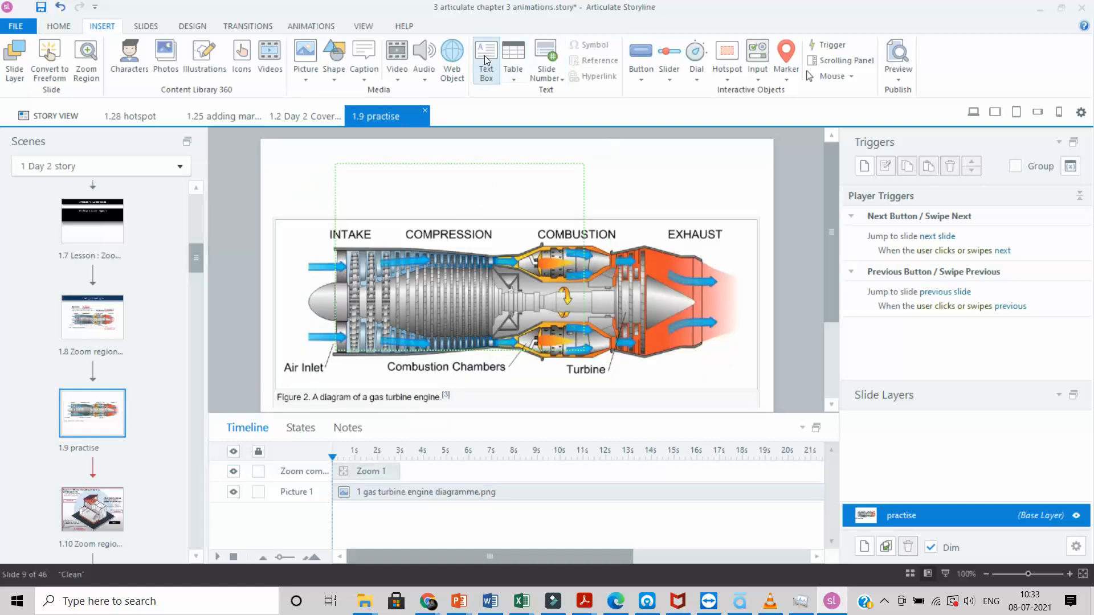
pyautogui.moveTo(405, 170)
pyautogui.mouseDown()
pyautogui.moveTo(514, 202)
pyautogui.moveTo(554, 193)
pyautogui.mouseUp()
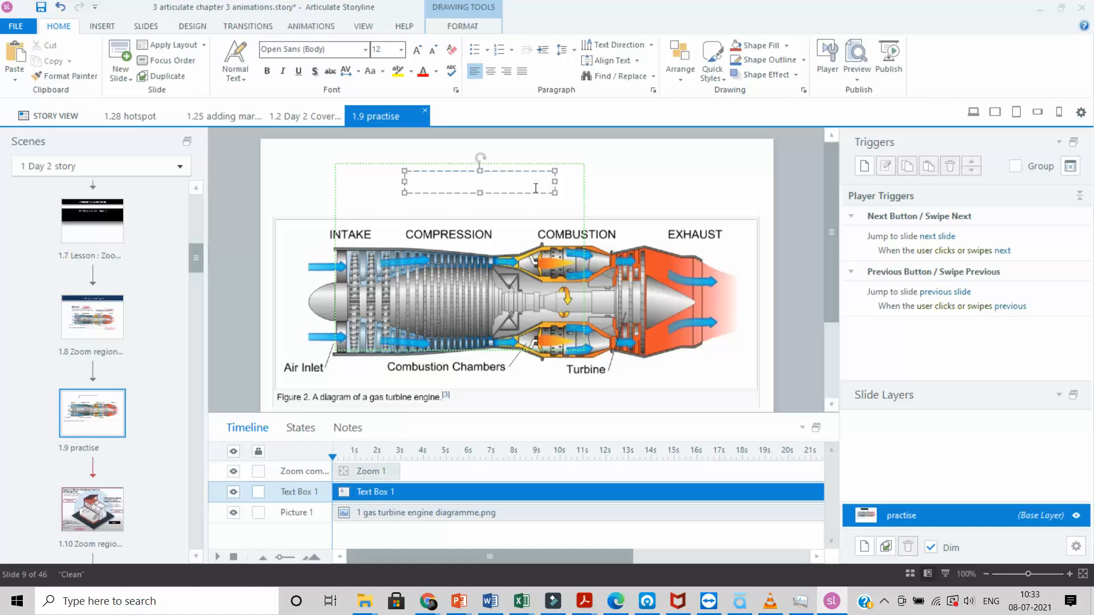
pyautogui.write('xhxhxhxhxhx hxhxhxhxhx')
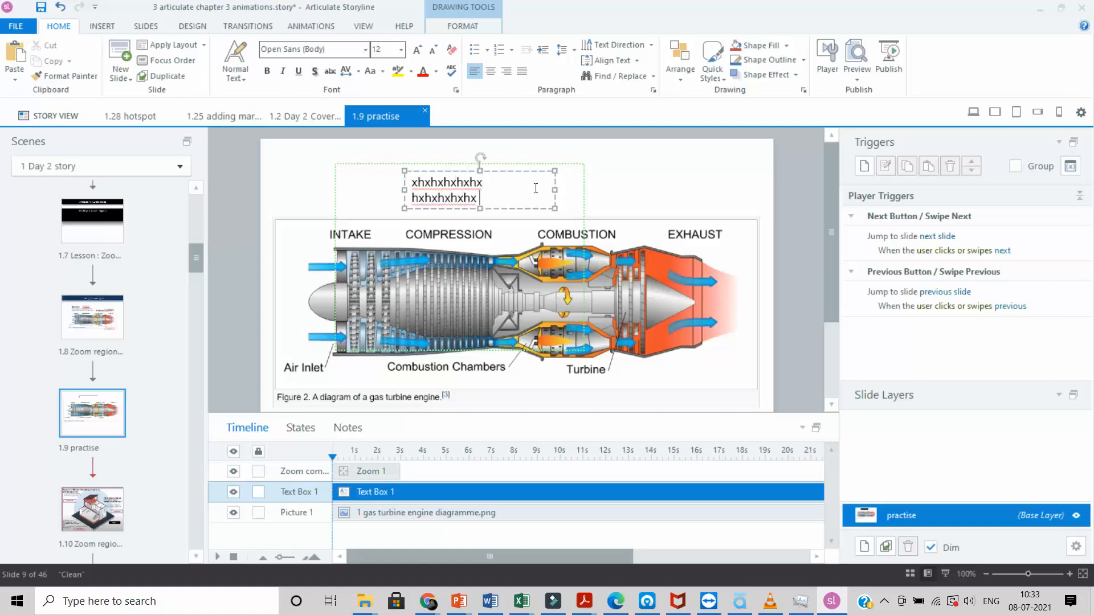
# Step: Set the caption text to 7 point and delete the leftover larger letters
pyautogui.moveTo(492, 199); pyautogui.dragTo(411, 179)
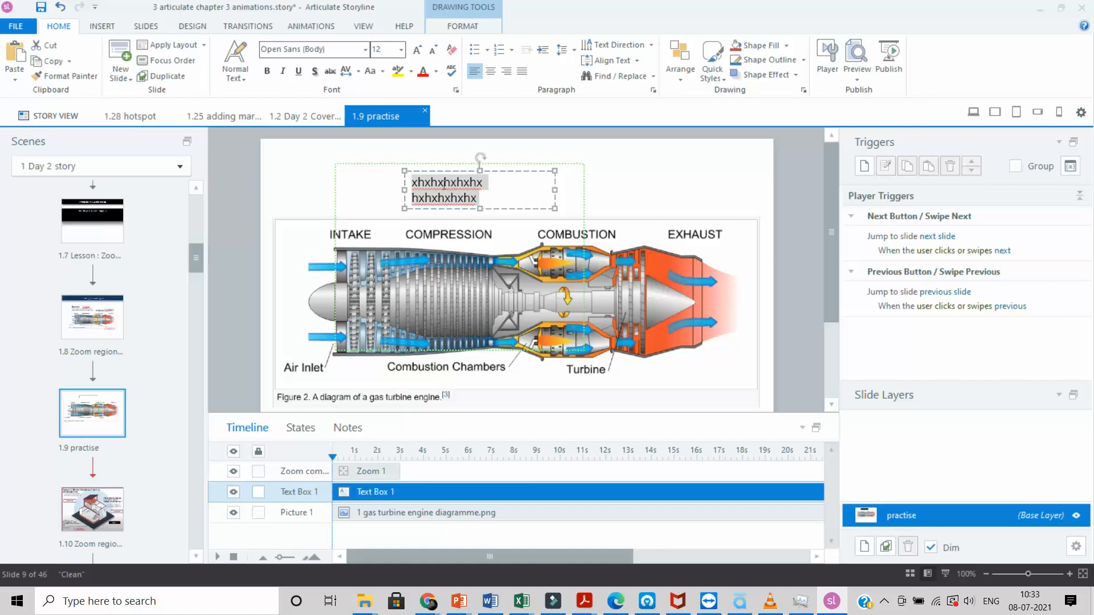
pyautogui.click(402, 49)
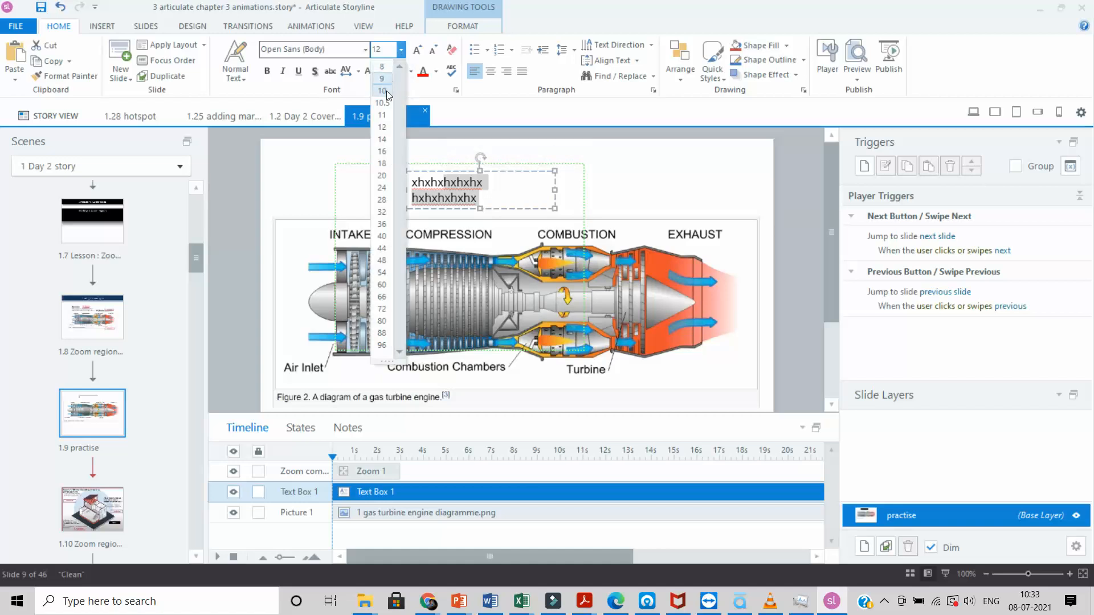
pyautogui.click(384, 54)
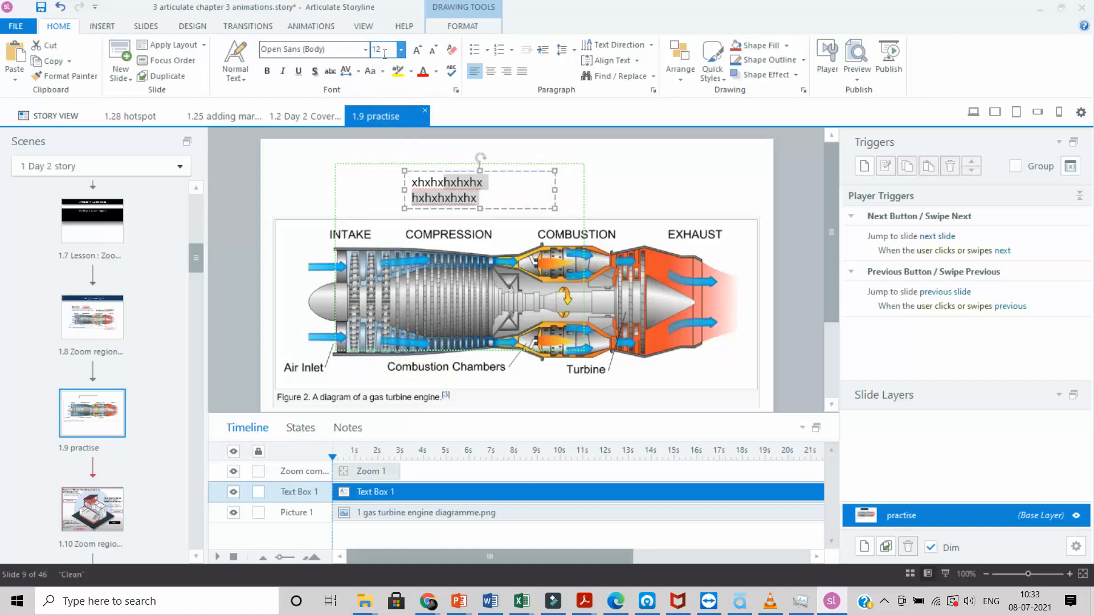
pyautogui.click(383, 51)
pyautogui.write('7')
pyautogui.click(612, 171)
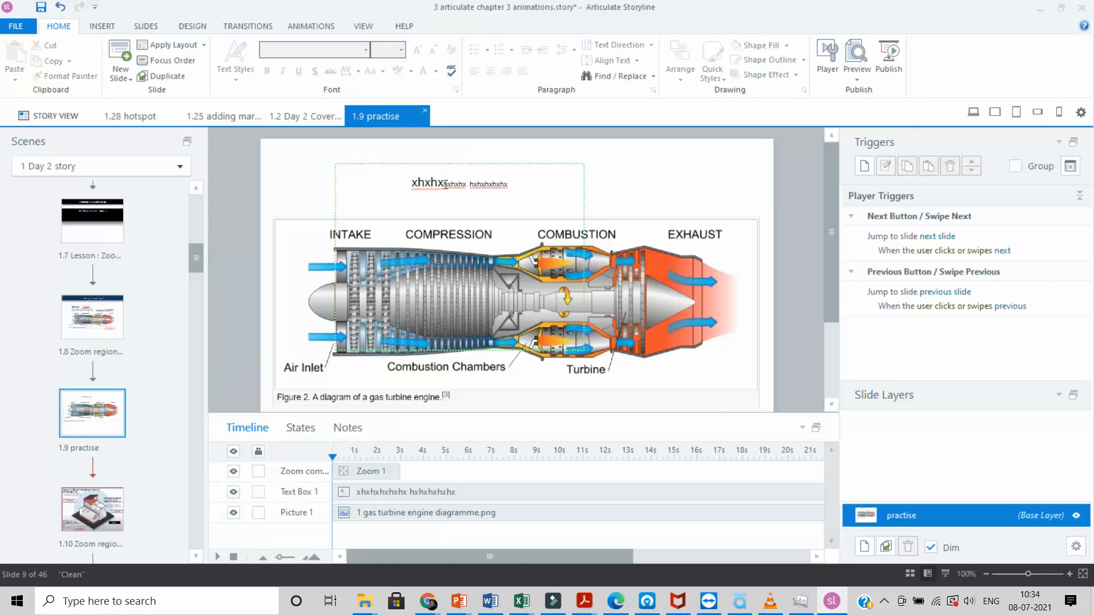
pyautogui.moveTo(444, 184); pyautogui.dragTo(416, 184)
pyautogui.press('BackSpace')
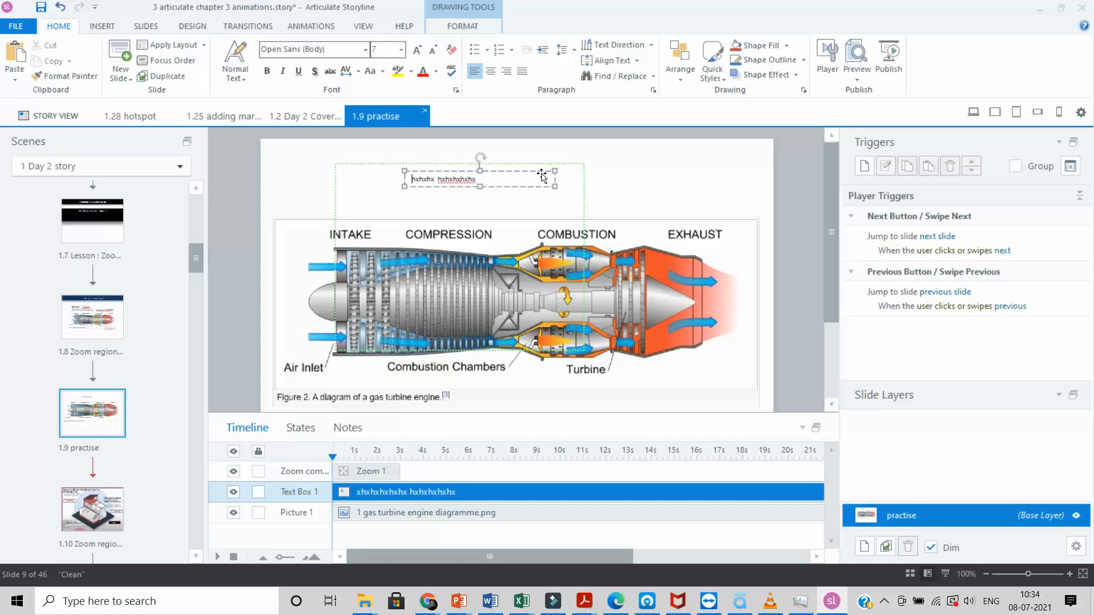
# Step: Move the caption to the top left of the zoom area
pyautogui.moveTo(540, 171); pyautogui.dragTo(468, 167)
pyautogui.click(527, 197)
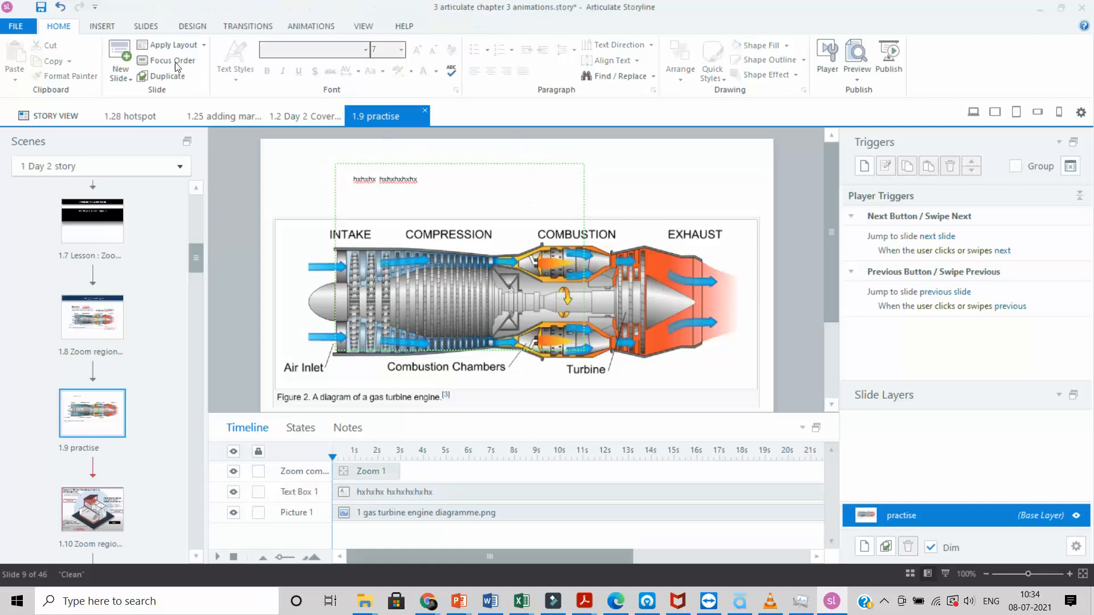
pyautogui.click(97, 27)
# Step: Add a black rounded 'continue' button beside the caption and delay Zoom 1's start by about 2 s
pyautogui.click(632, 80)
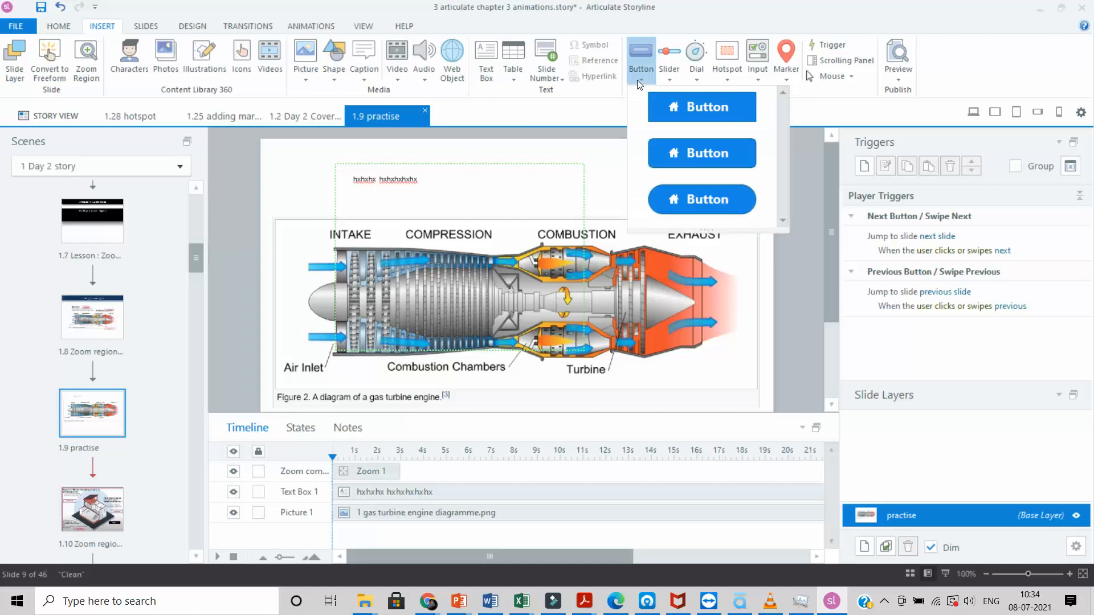
pyautogui.click(709, 199)
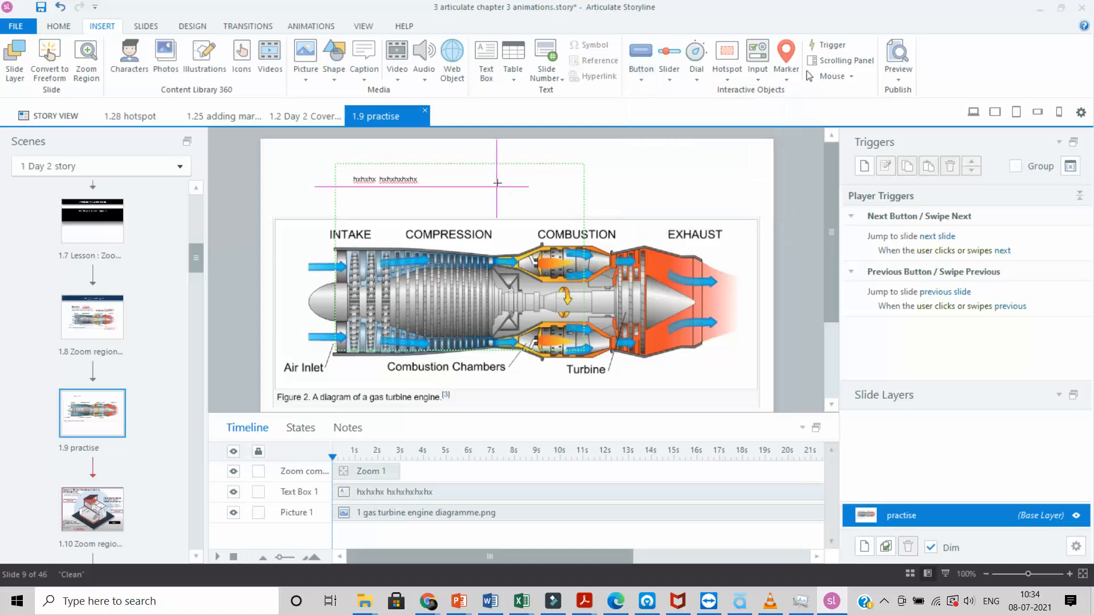
pyautogui.moveTo(497, 181)
pyautogui.mouseDown()
pyautogui.moveTo(572, 197)
pyautogui.moveTo(563, 190)
pyautogui.moveTo(550, 201)
pyautogui.mouseUp()
pyautogui.click(421, 181)
pyautogui.click(534, 200)
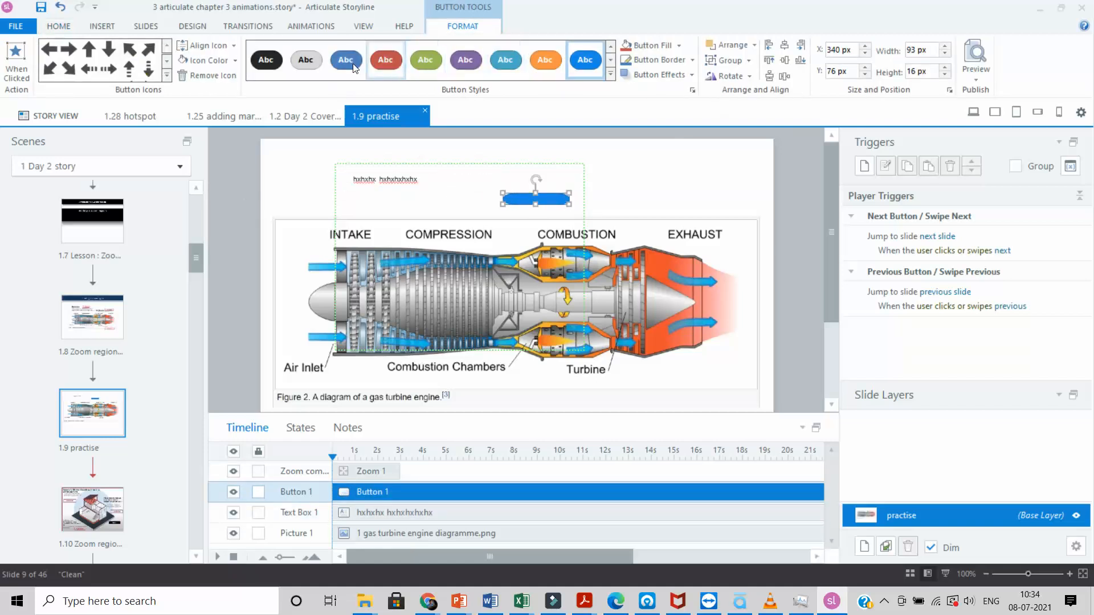
pyautogui.click(266, 60)
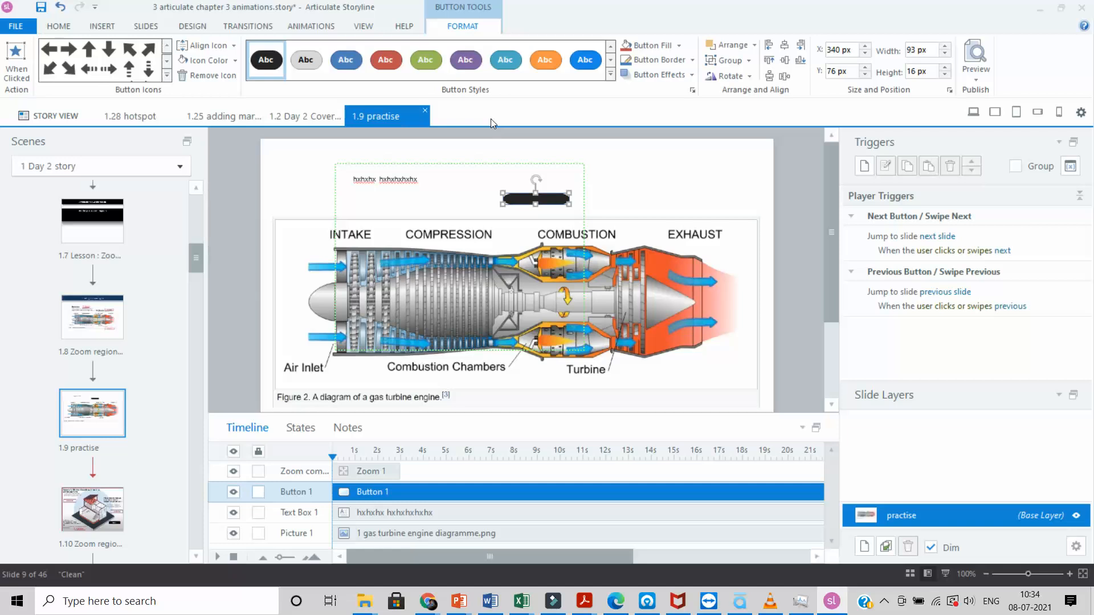
pyautogui.write('continue')
pyautogui.moveTo(373, 471); pyautogui.dragTo(516, 477)
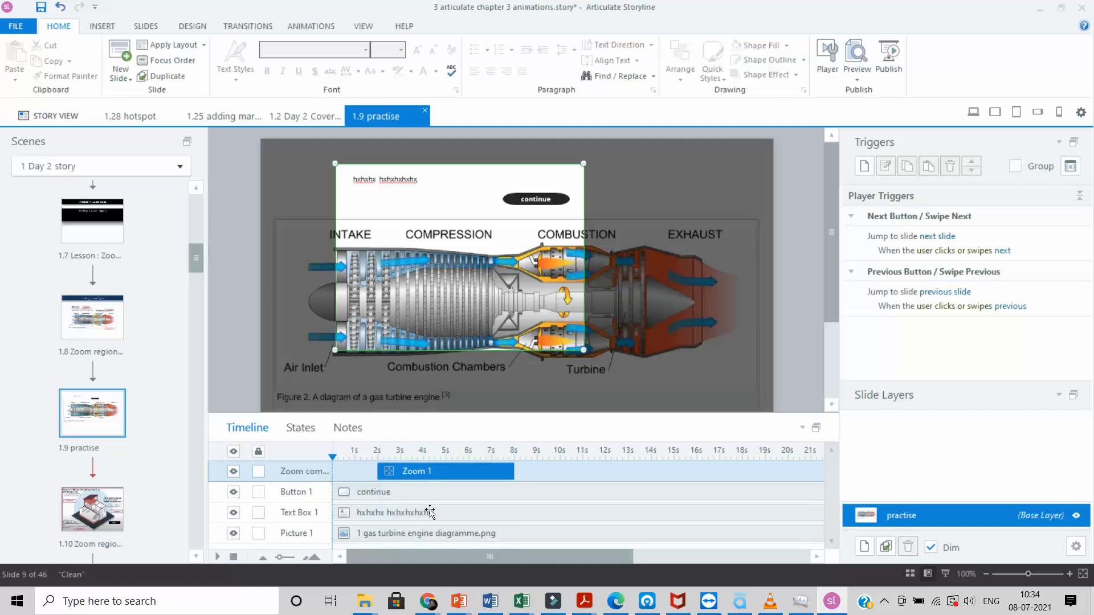
# Step: Retime the caption on the timeline to start at about 2 s, matching Zoom 1
pyautogui.click(409, 514)
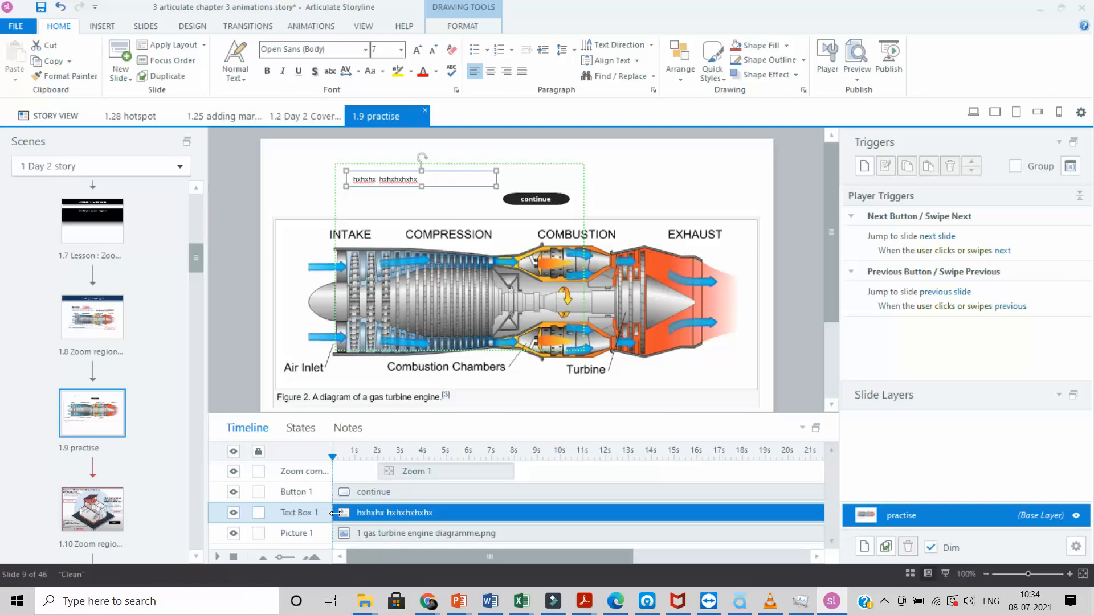
pyautogui.moveTo(336, 512); pyautogui.dragTo(375, 507)
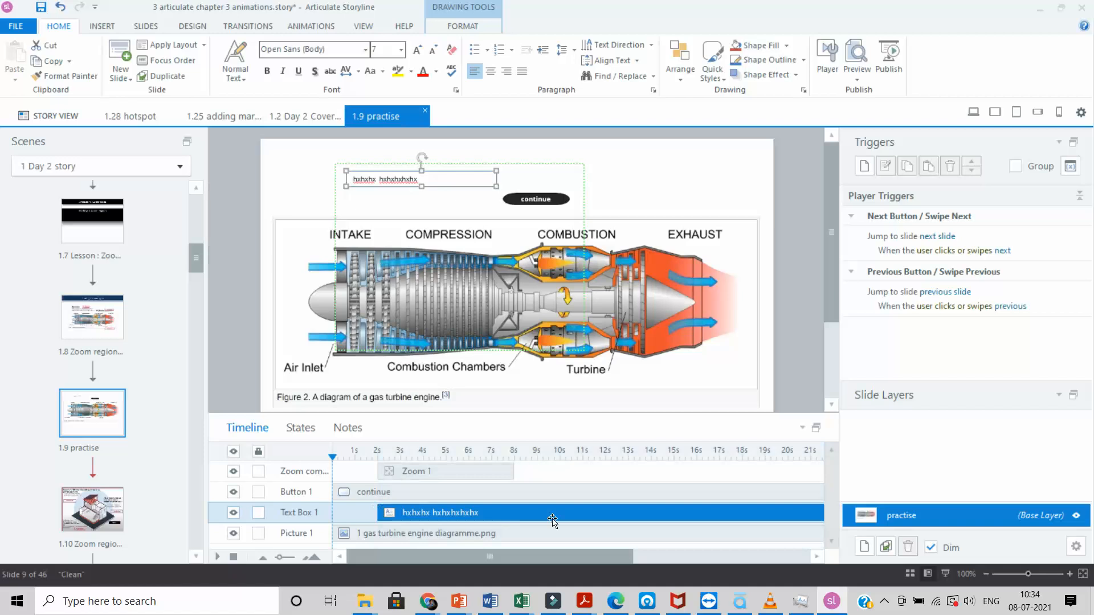
pyautogui.moveTo(630, 556); pyautogui.dragTo(807, 557)
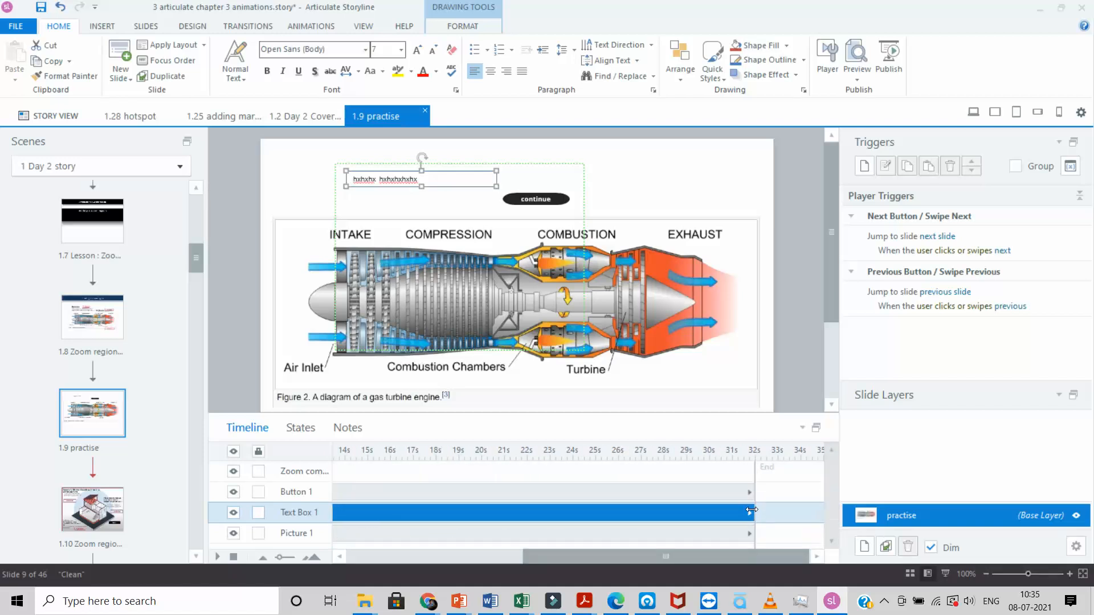
pyautogui.moveTo(751, 510); pyautogui.dragTo(378, 512)
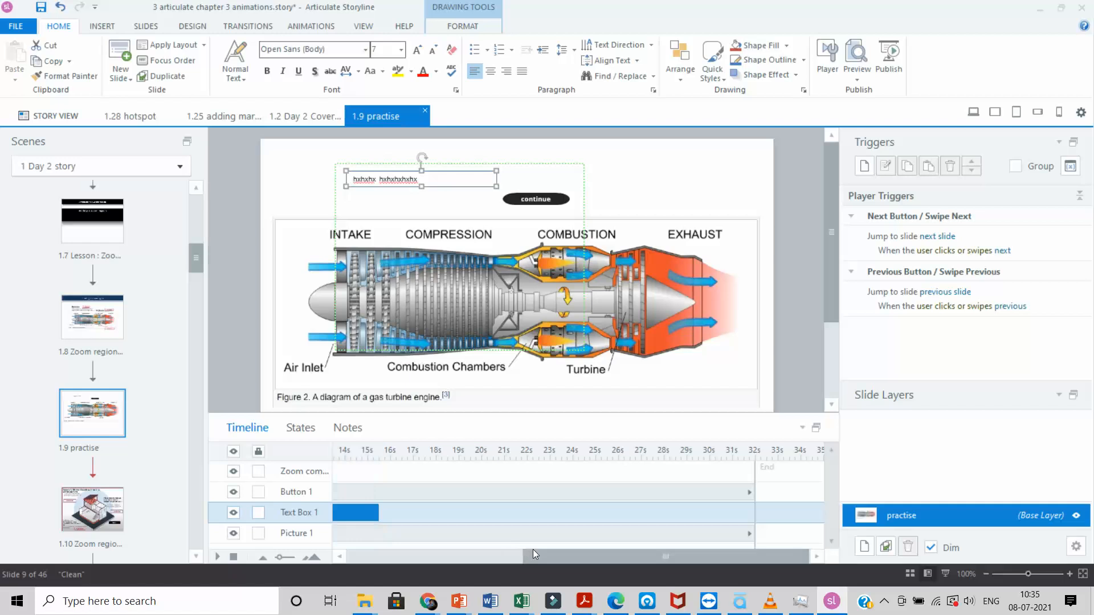
pyautogui.moveTo(532, 551); pyautogui.dragTo(348, 552)
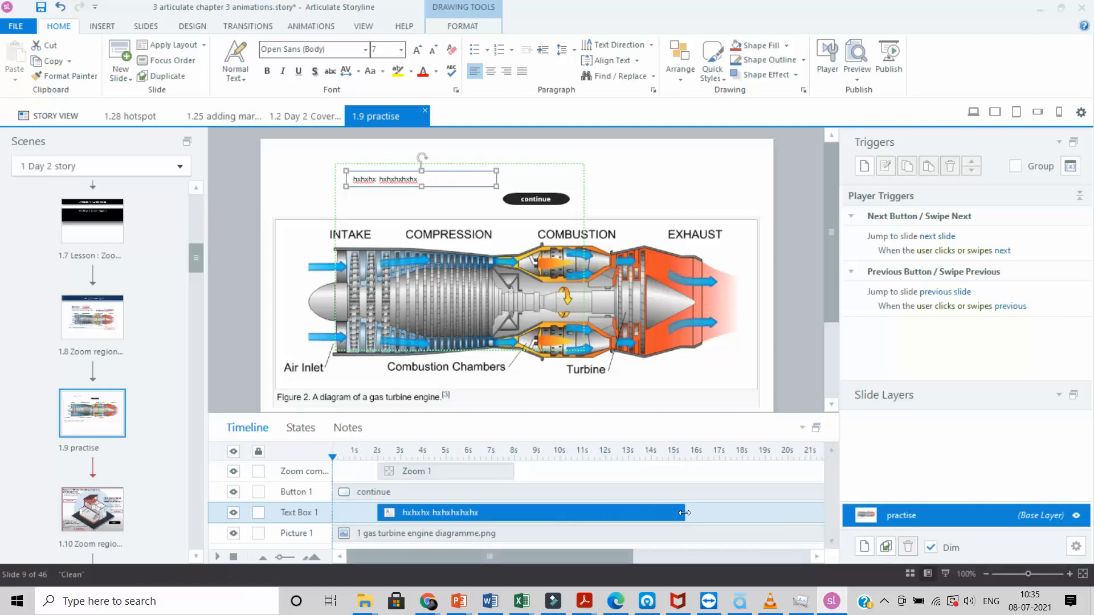
pyautogui.moveTo(687, 512); pyautogui.dragTo(514, 530)
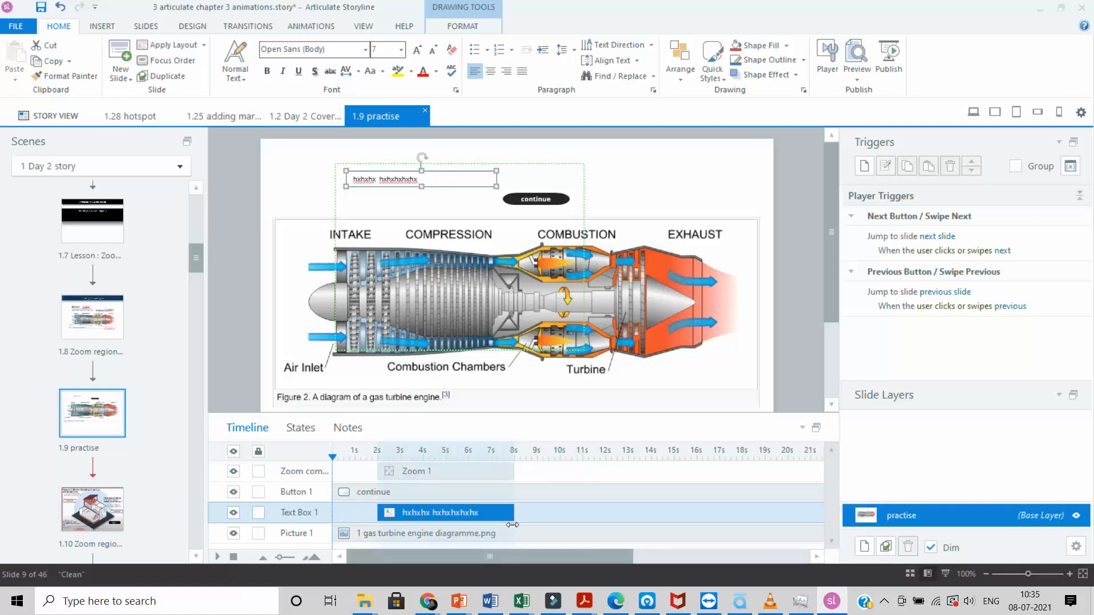
# Step: Set the continue button's timeline bar to run from about 2 s to 8 s
pyautogui.click(383, 493)
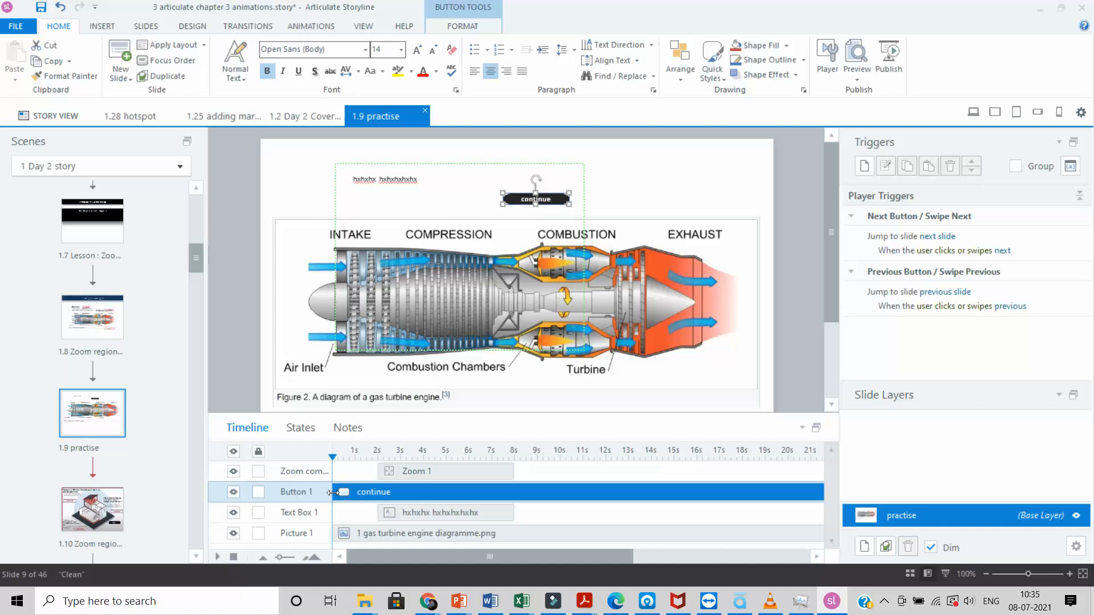
pyautogui.moveTo(334, 492); pyautogui.dragTo(376, 491)
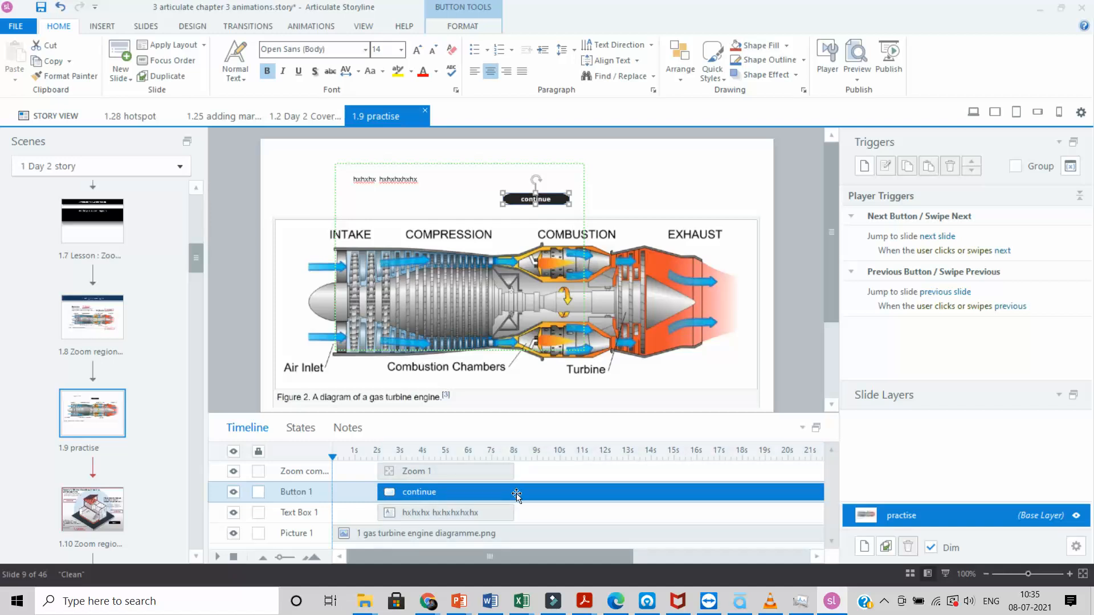
pyautogui.moveTo(508, 555); pyautogui.dragTo(685, 530)
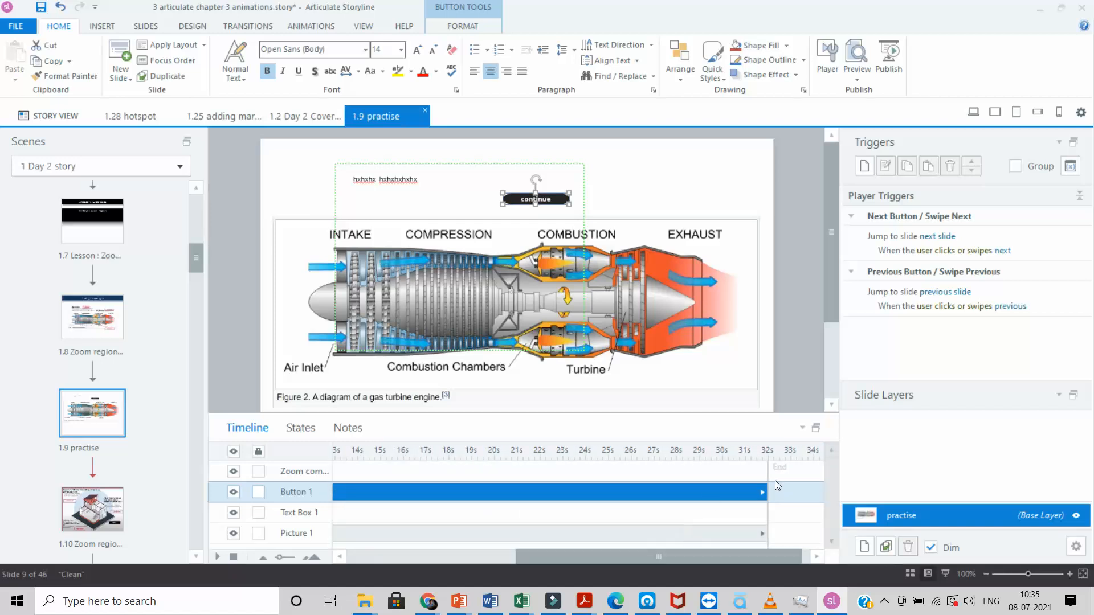
pyautogui.click(766, 490)
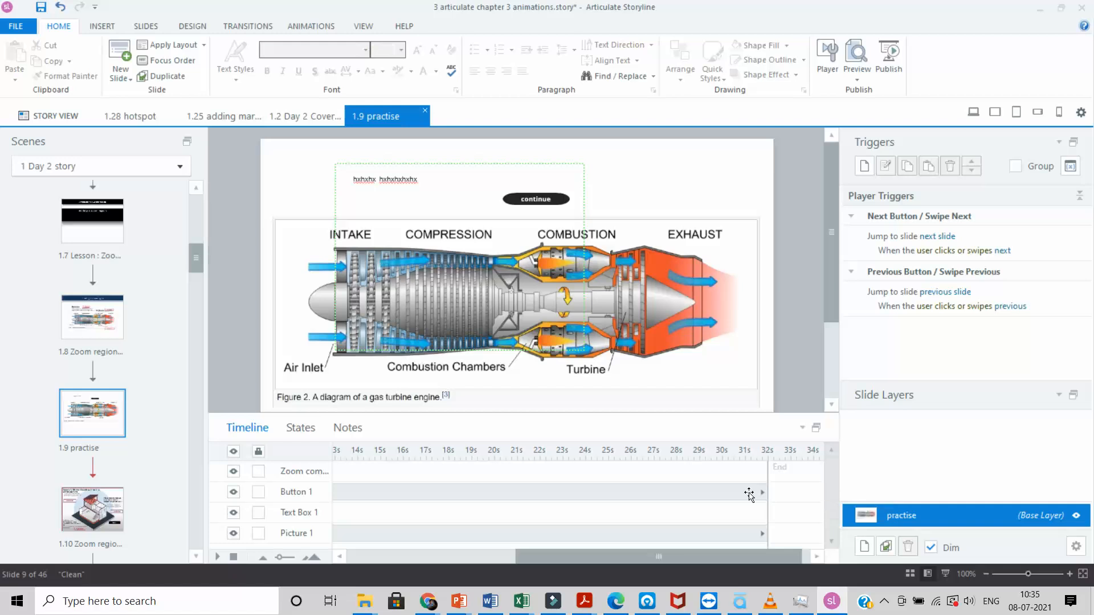
pyautogui.click(752, 493)
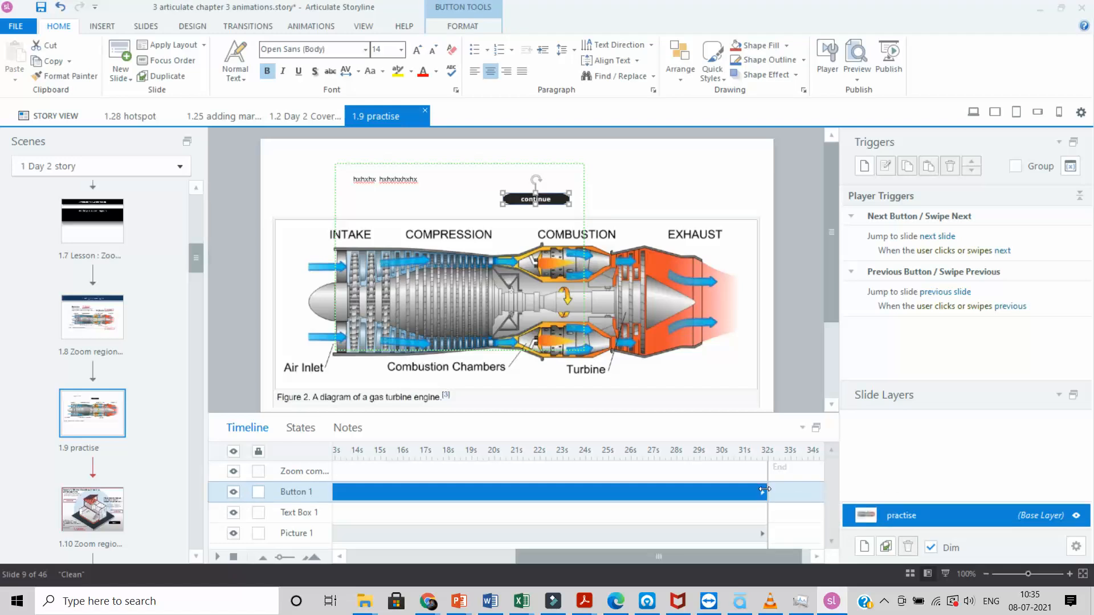
pyautogui.moveTo(765, 489); pyautogui.dragTo(357, 492)
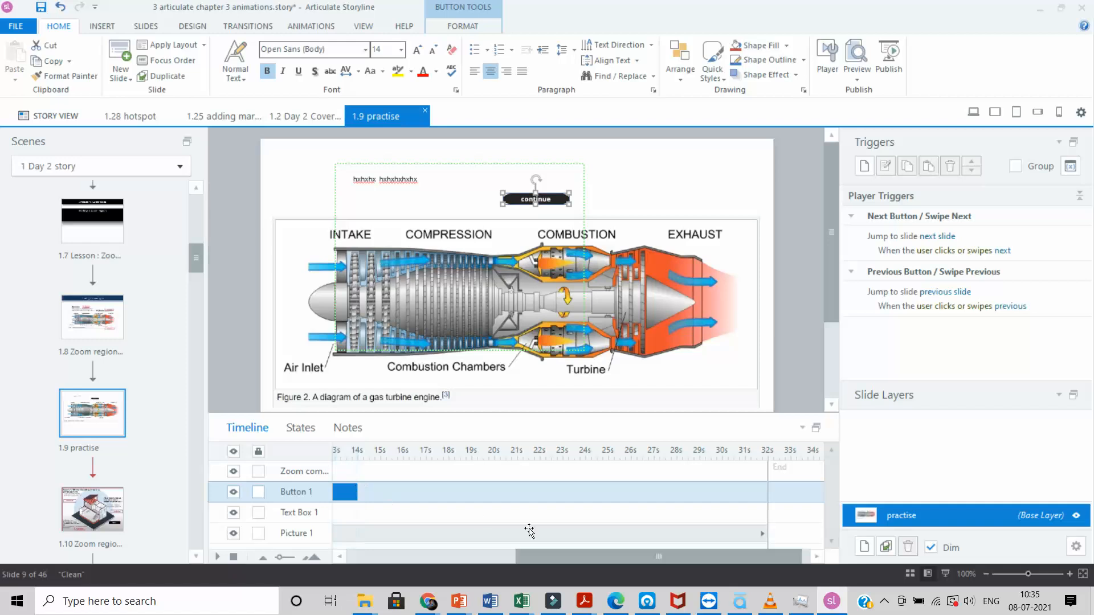
pyautogui.moveTo(543, 553); pyautogui.dragTo(375, 550)
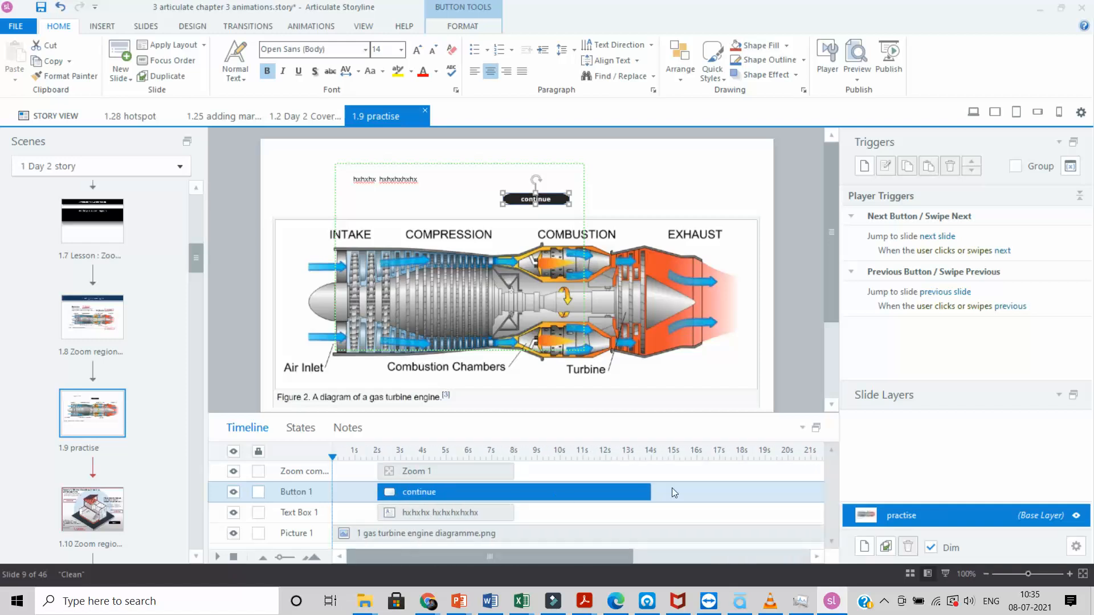
pyautogui.moveTo(654, 494); pyautogui.dragTo(513, 489)
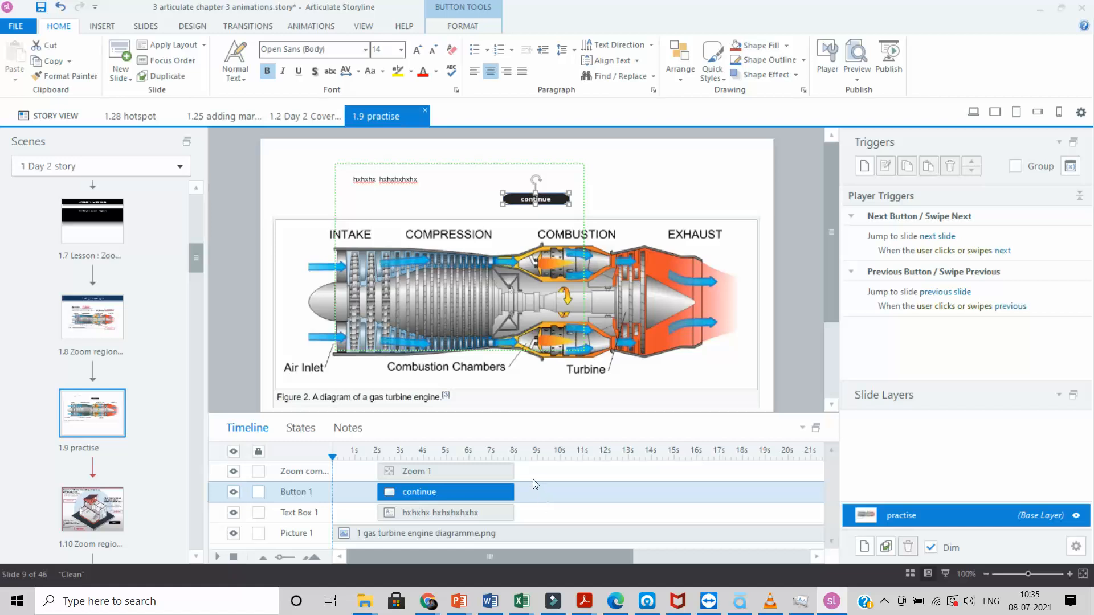
# Step: Rename timeline objects Button 1 to 'continue' and Text Box 1 to 'text compress'
pyautogui.doubleClick(308, 492)
pyautogui.write('contunu')
pyautogui.press('BackSpace')
pyautogui.press('BackSpace')
pyautogui.press('BackSpace')
pyautogui.press('BackSpace')
pyautogui.doubleClick(322, 513)
pyautogui.press('BackSpace')
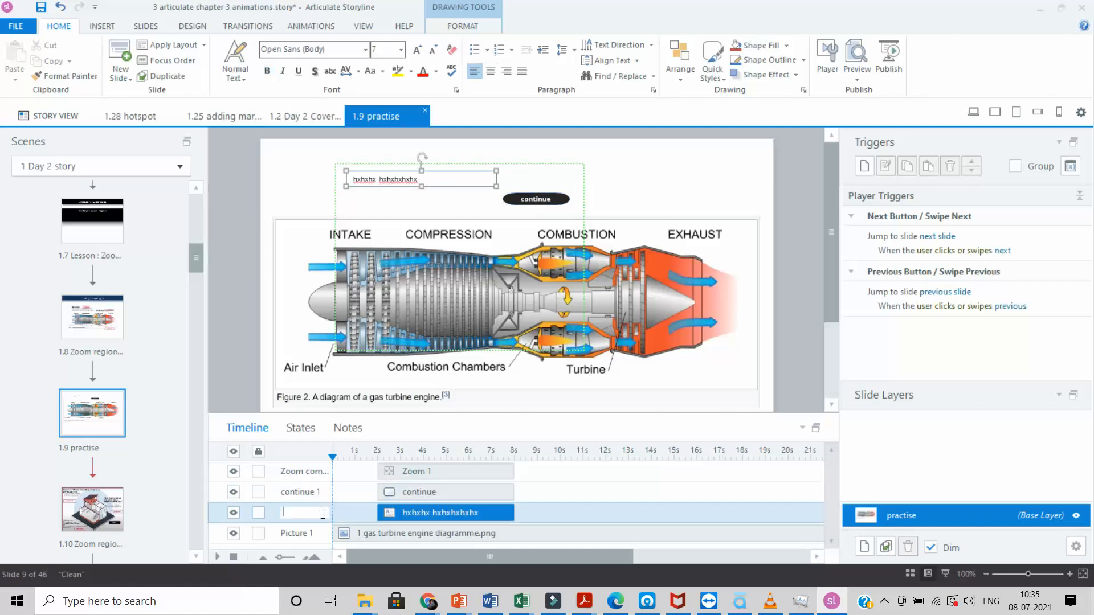
pyautogui.write('text compress')
pyautogui.click(681, 491)
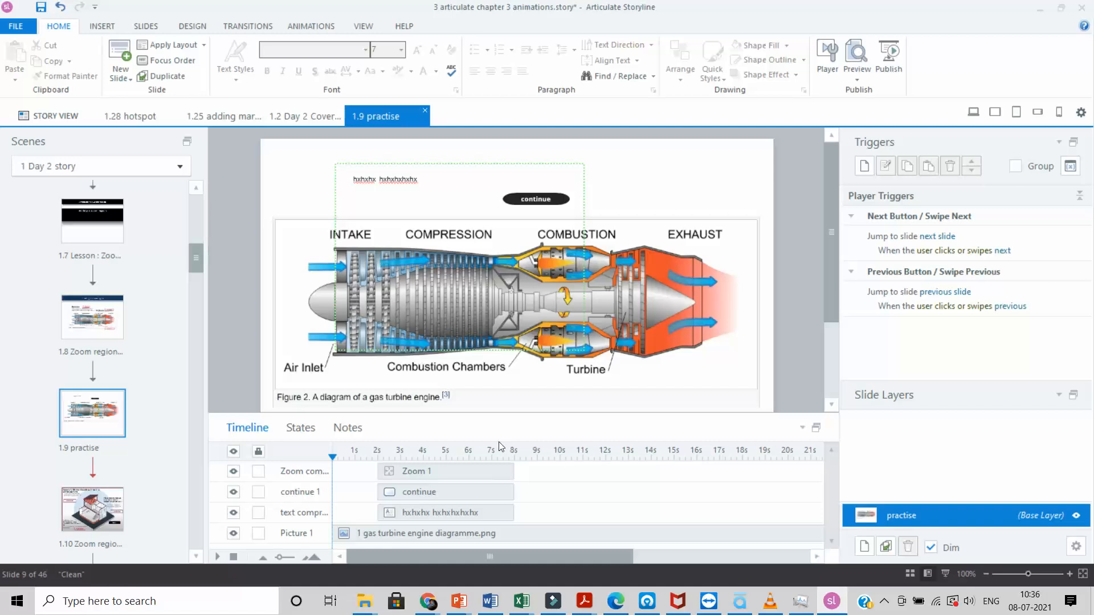
# Step: Insert a second zoom region, start it later, and fit it over the combustion and exhaust sections
pyautogui.click(104, 29)
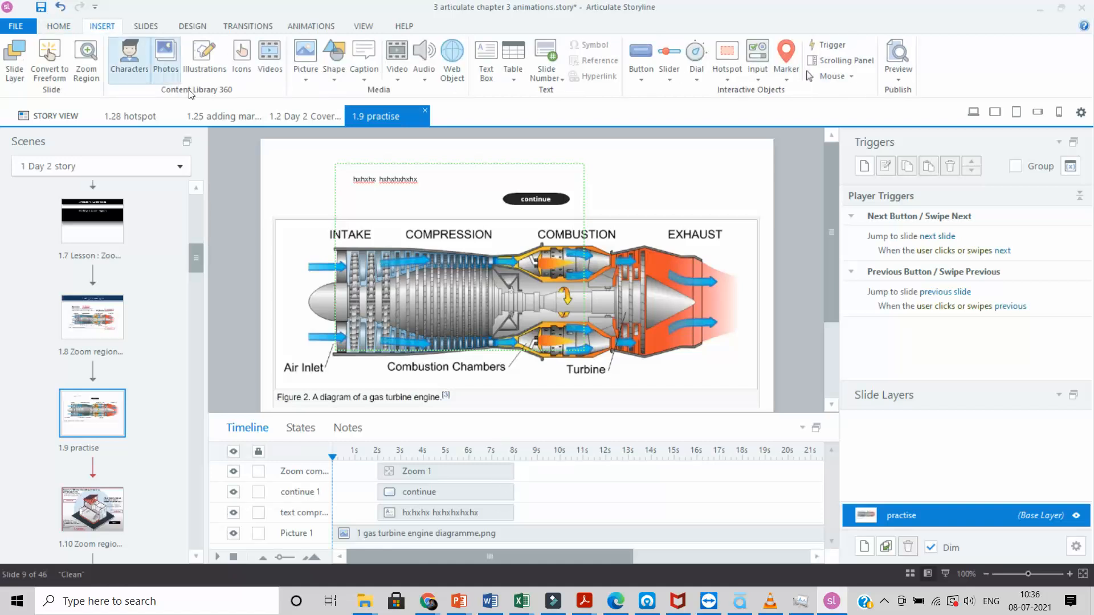
pyautogui.click(85, 60)
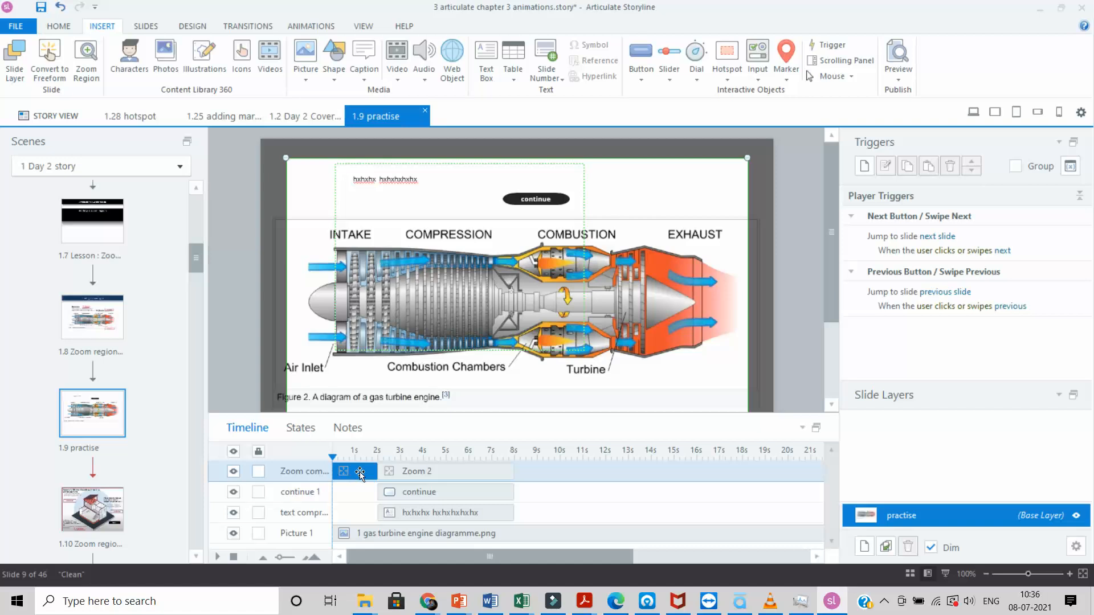
pyautogui.moveTo(360, 469); pyautogui.dragTo(741, 478)
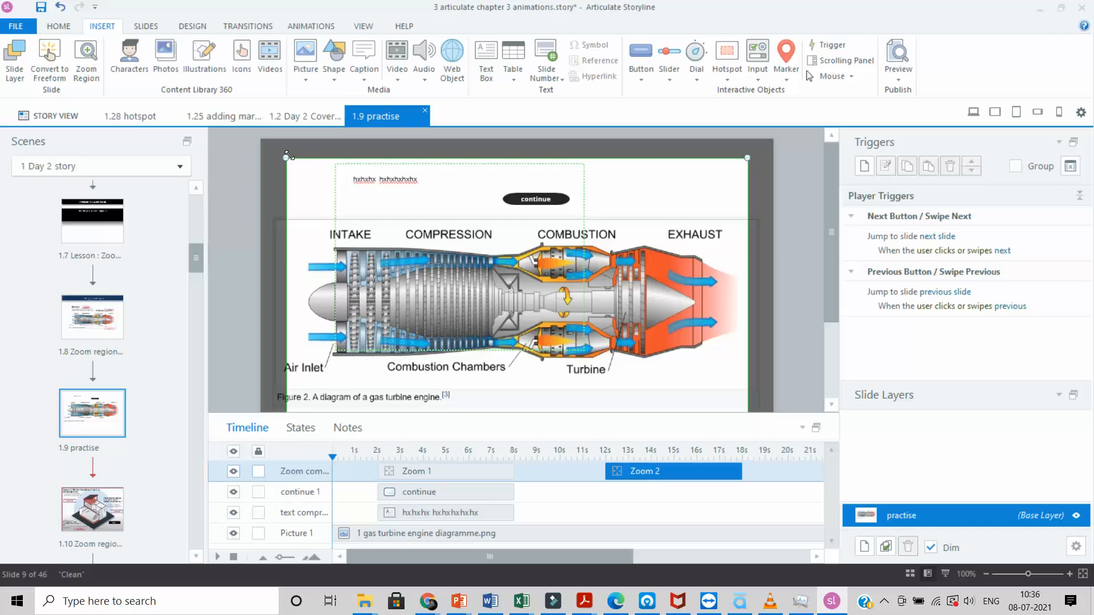
pyautogui.moveTo(466, 244); pyautogui.dragTo(651, 189)
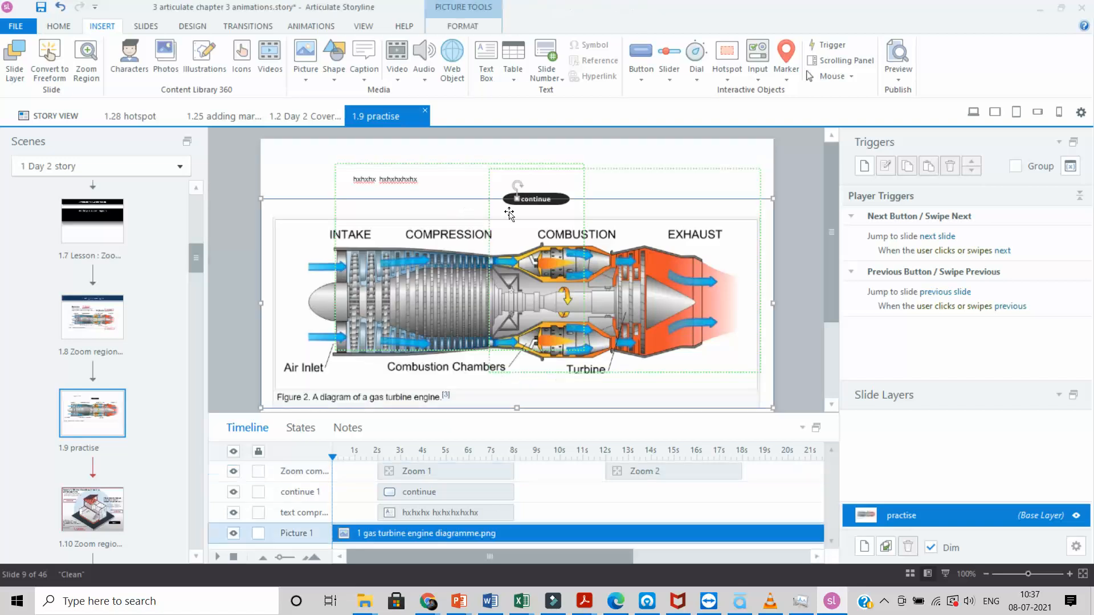
# Step: Move the continue button above COMPRESSION and time Zoom 2 from 12 s to 18 s
pyautogui.click(535, 201)
pyautogui.moveTo(528, 194); pyautogui.dragTo(424, 200)
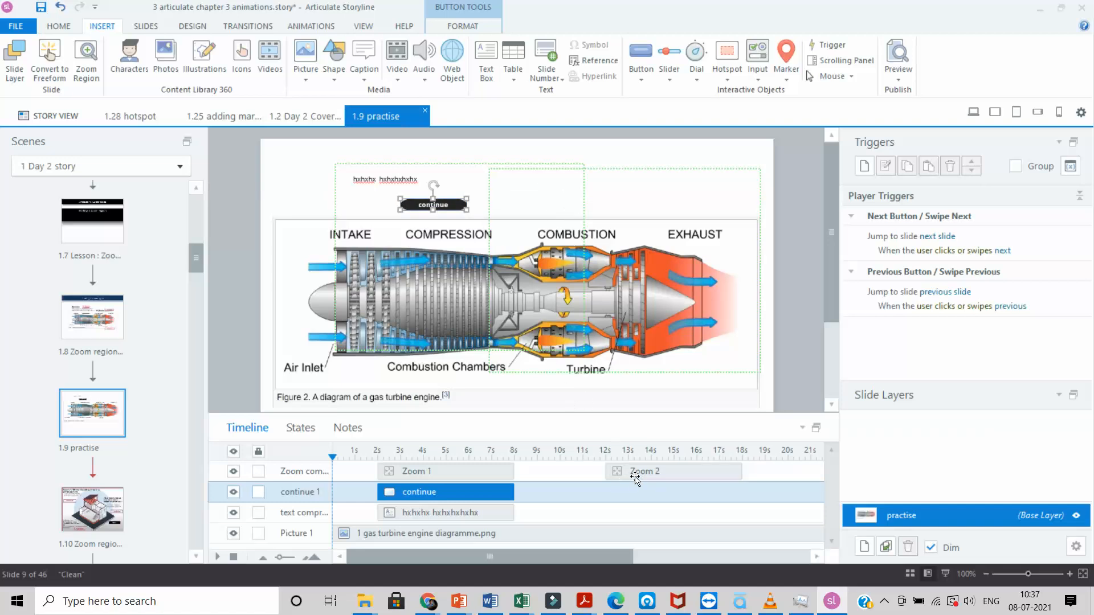
pyautogui.click(741, 469)
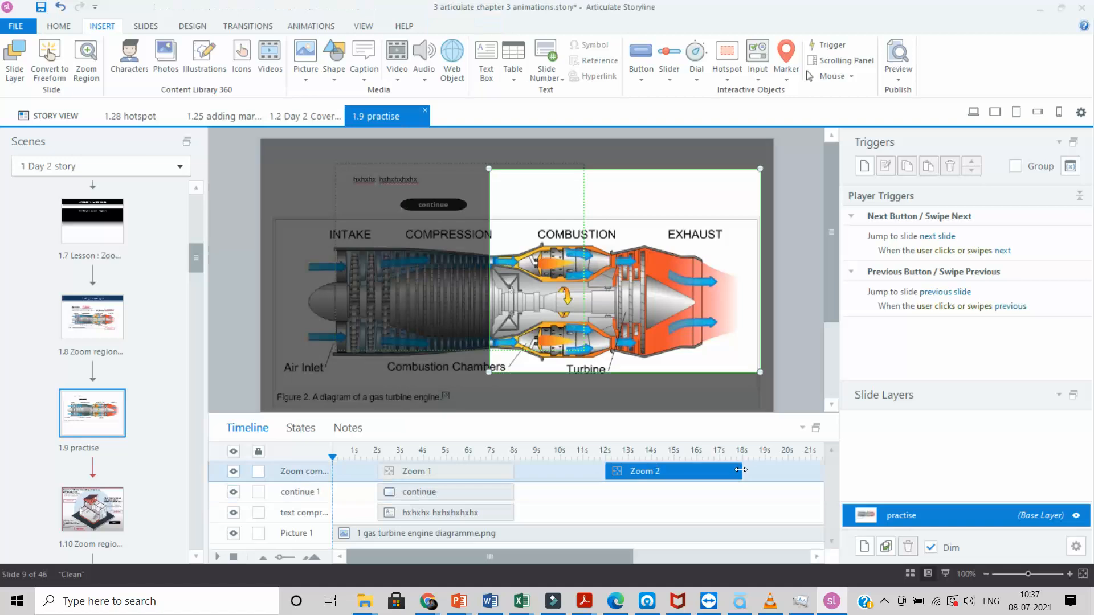
pyautogui.moveTo(742, 469); pyautogui.dragTo(741, 469)
pyautogui.click(636, 166)
pyautogui.click(655, 211)
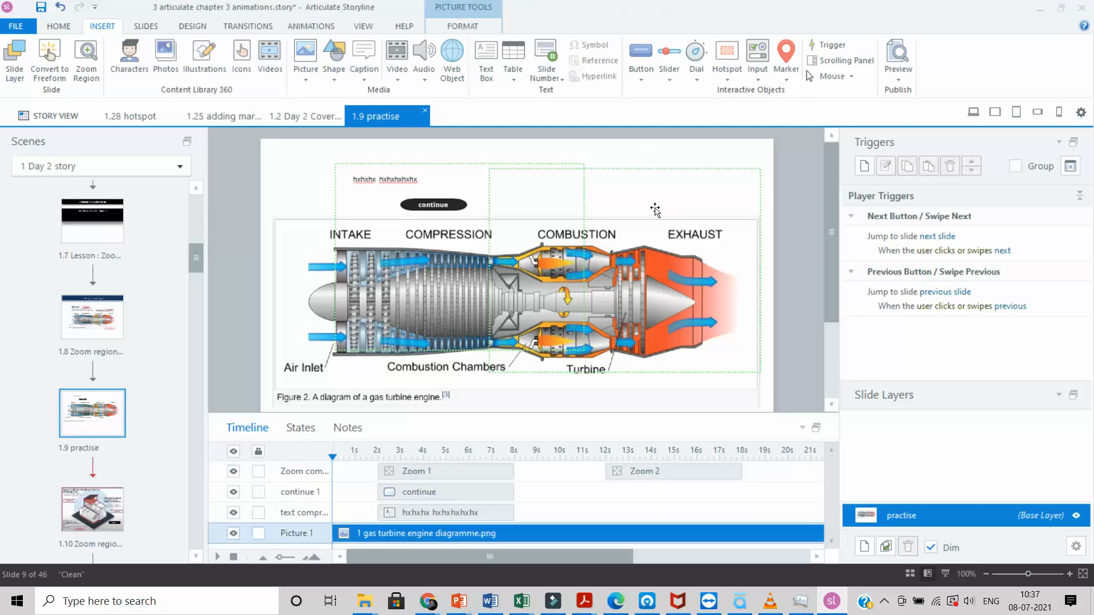
pyautogui.click(667, 182)
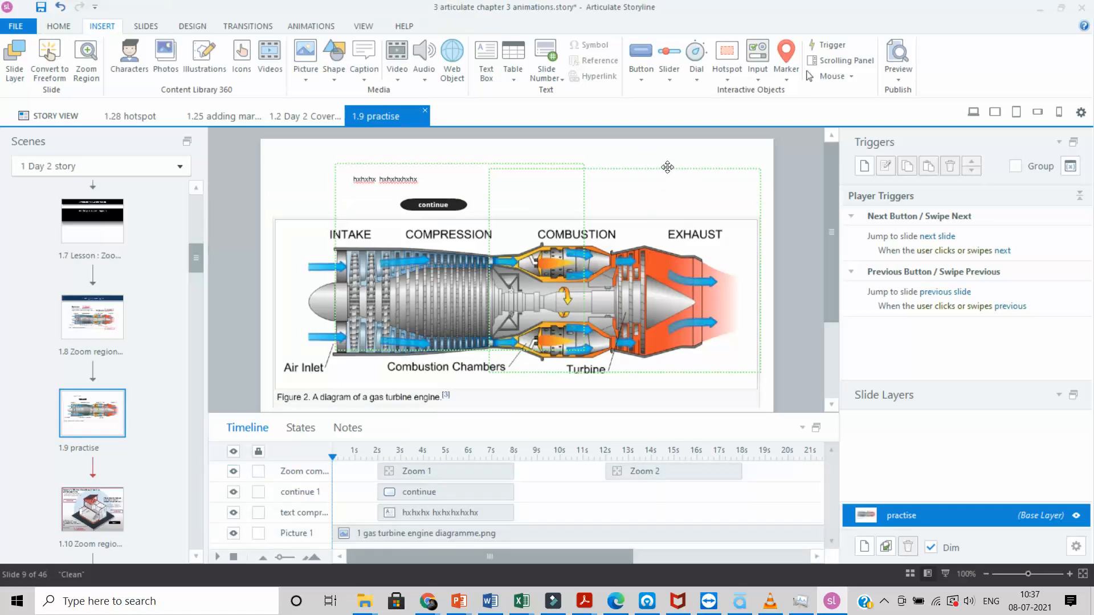
pyautogui.click(668, 168)
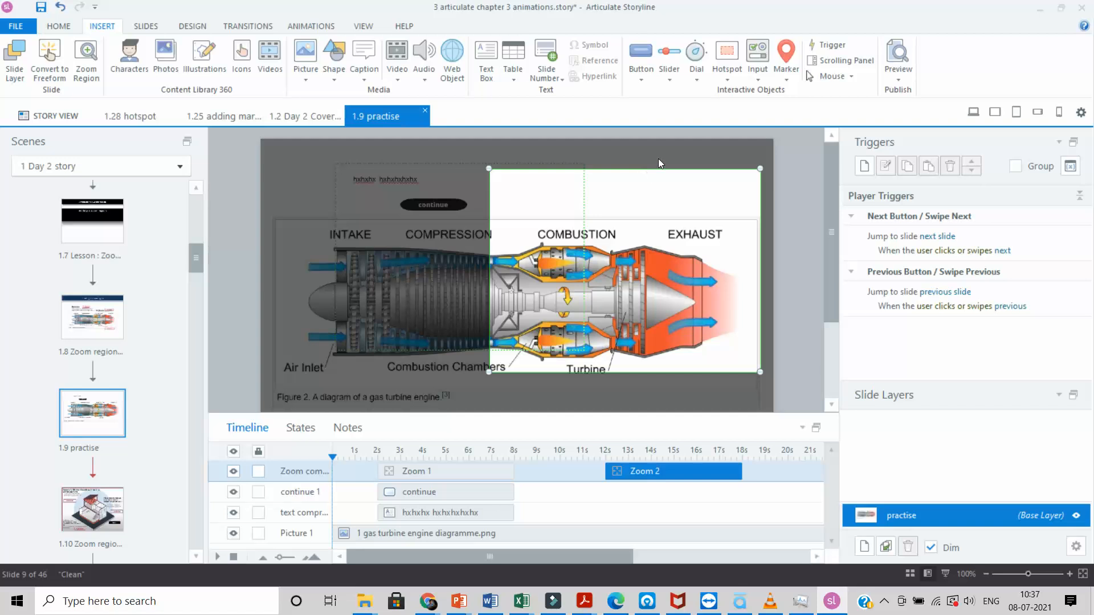
pyautogui.click(658, 159)
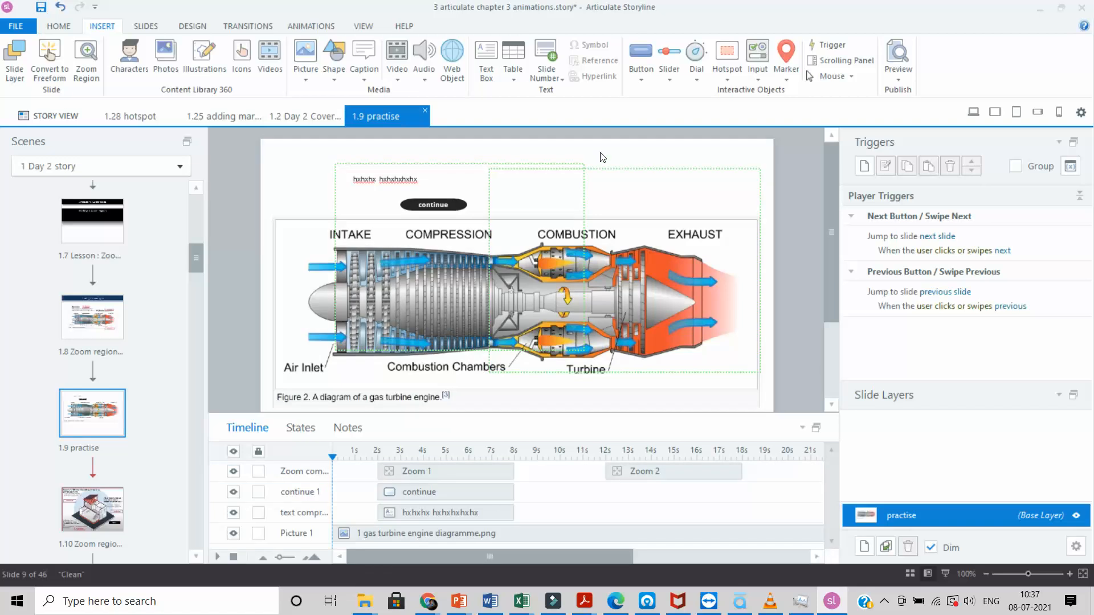
pyautogui.click(488, 51)
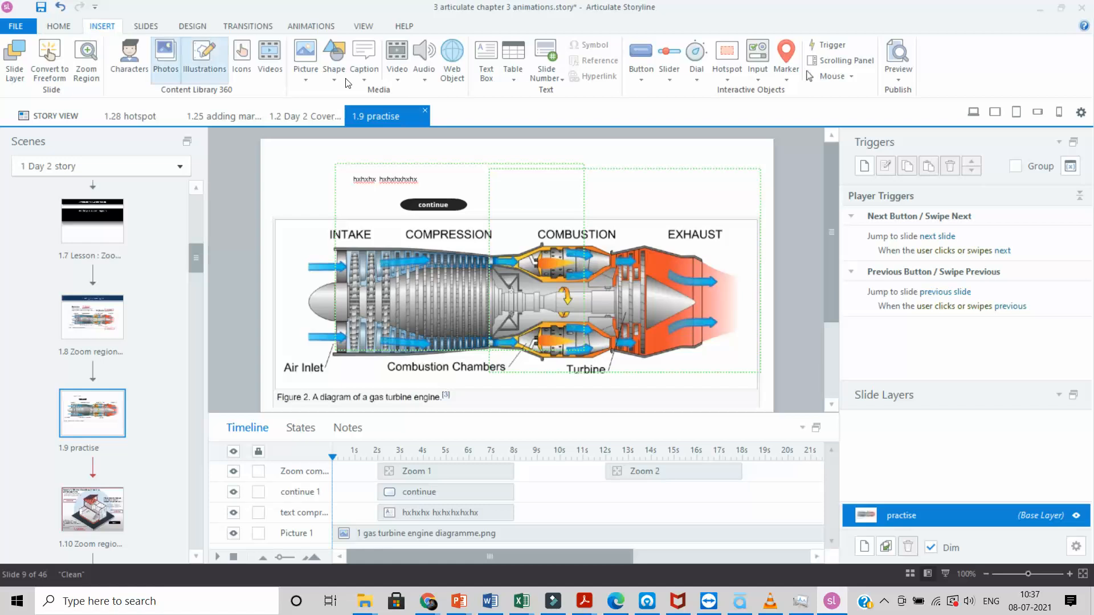
# Step: Draw a caption text box with placeholder text over the combustion area
pyautogui.click(491, 58)
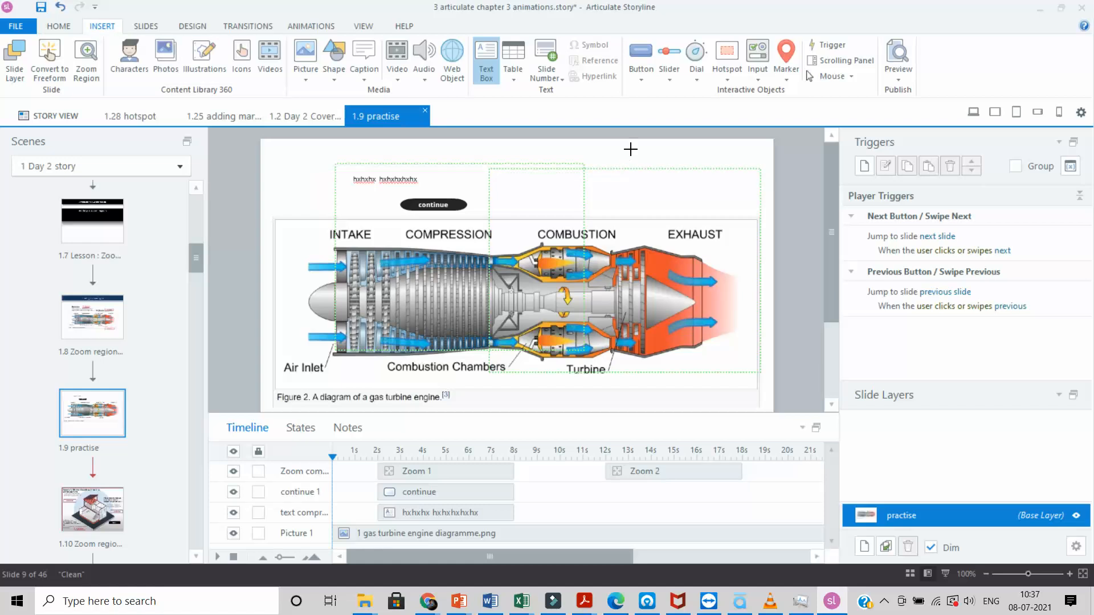
pyautogui.click(628, 151)
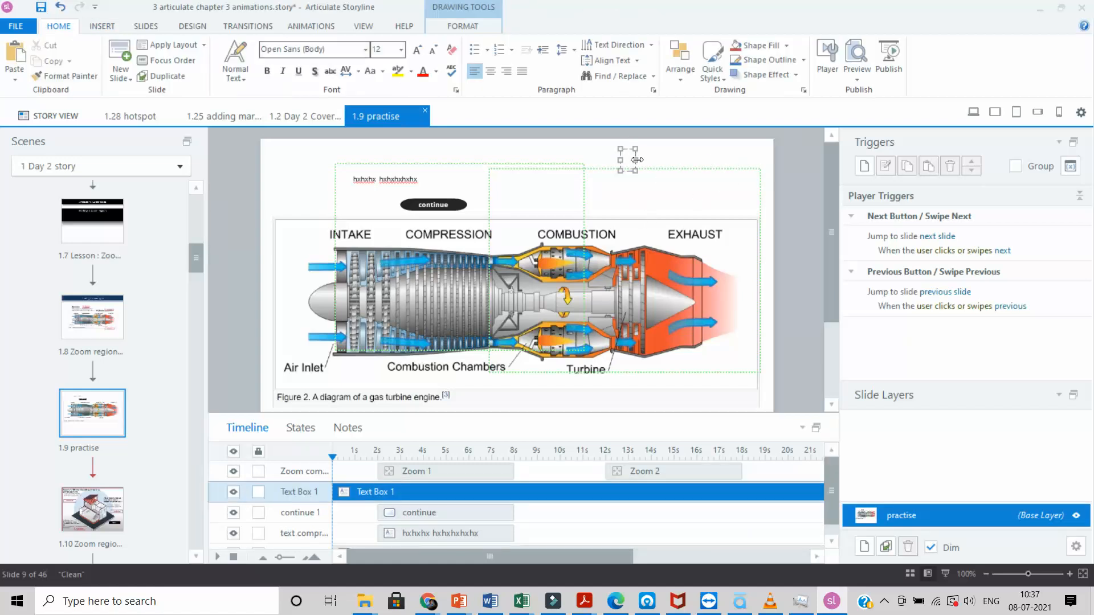
pyautogui.click(709, 161)
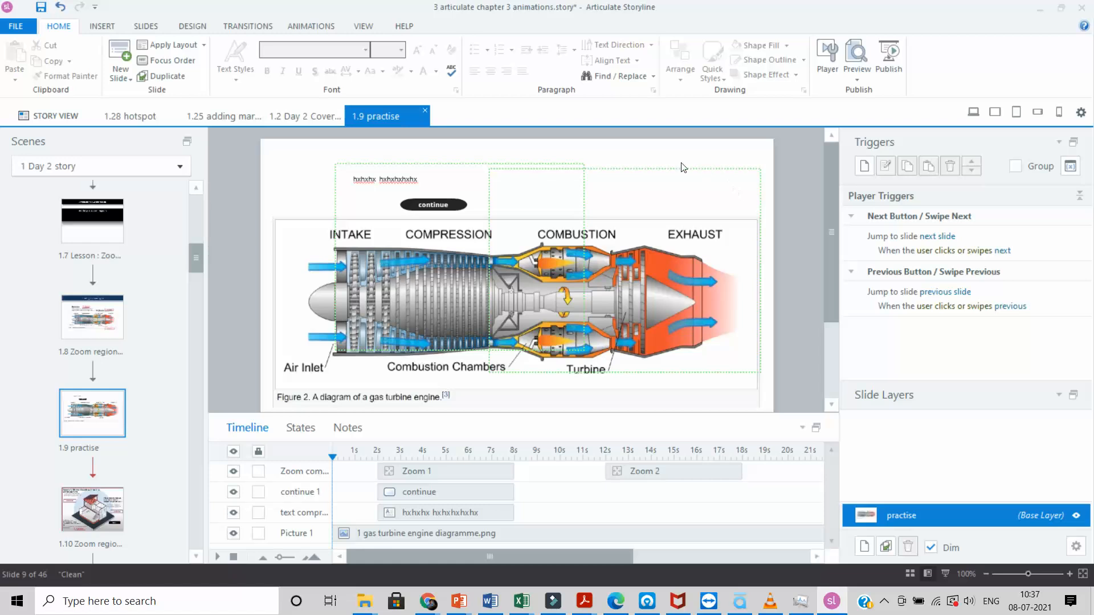
pyautogui.click(95, 26)
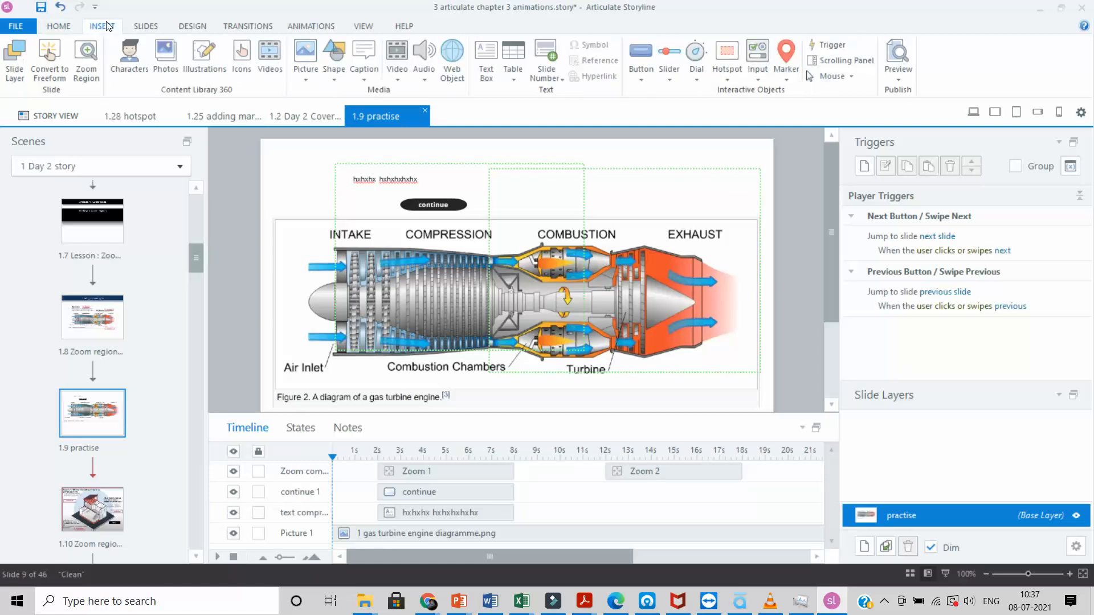
pyautogui.click(486, 60)
pyautogui.moveTo(633, 151); pyautogui.dragTo(753, 188)
pyautogui.write('tttttttttt')
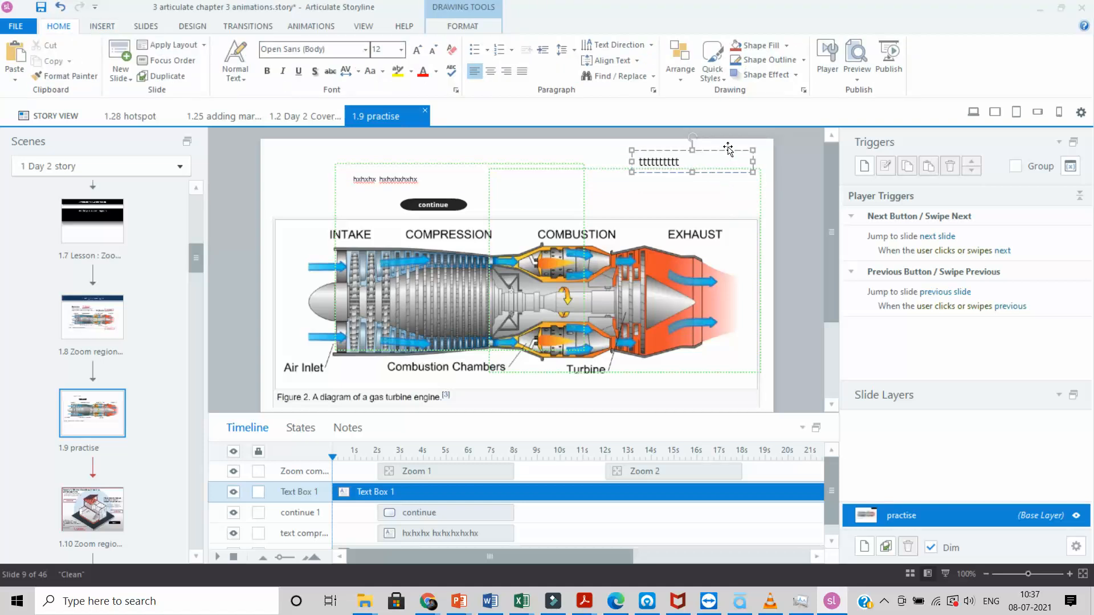
pyautogui.moveTo(720, 152); pyautogui.dragTo(634, 178)
pyautogui.click(603, 186)
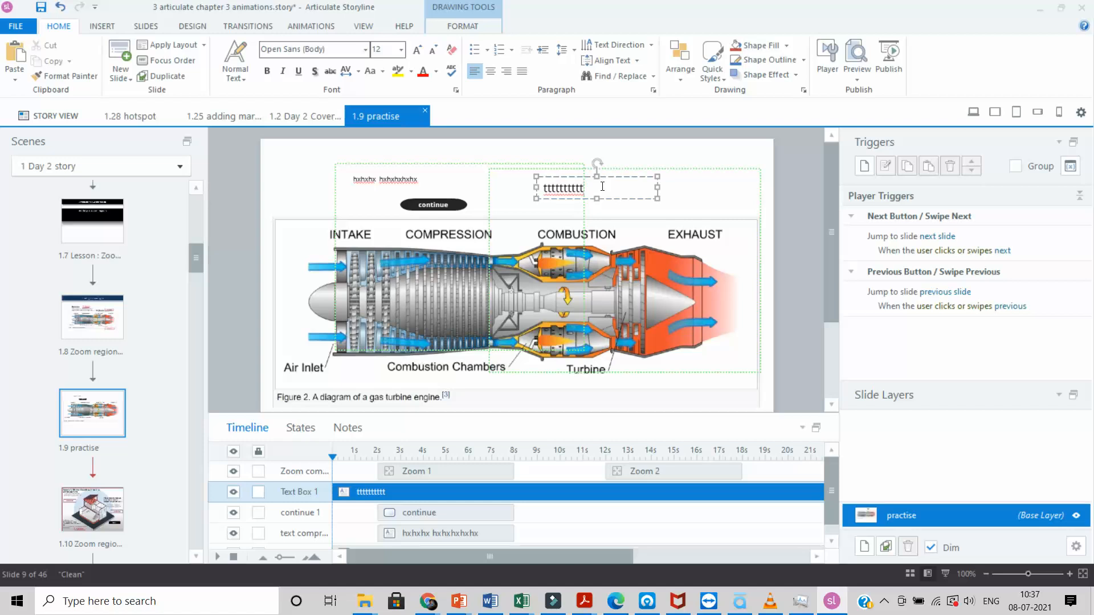
pyautogui.write('hbbhbhv')
# Step: Set the combustion caption text to 7 point
pyautogui.hotkey('ctrl', 'a')
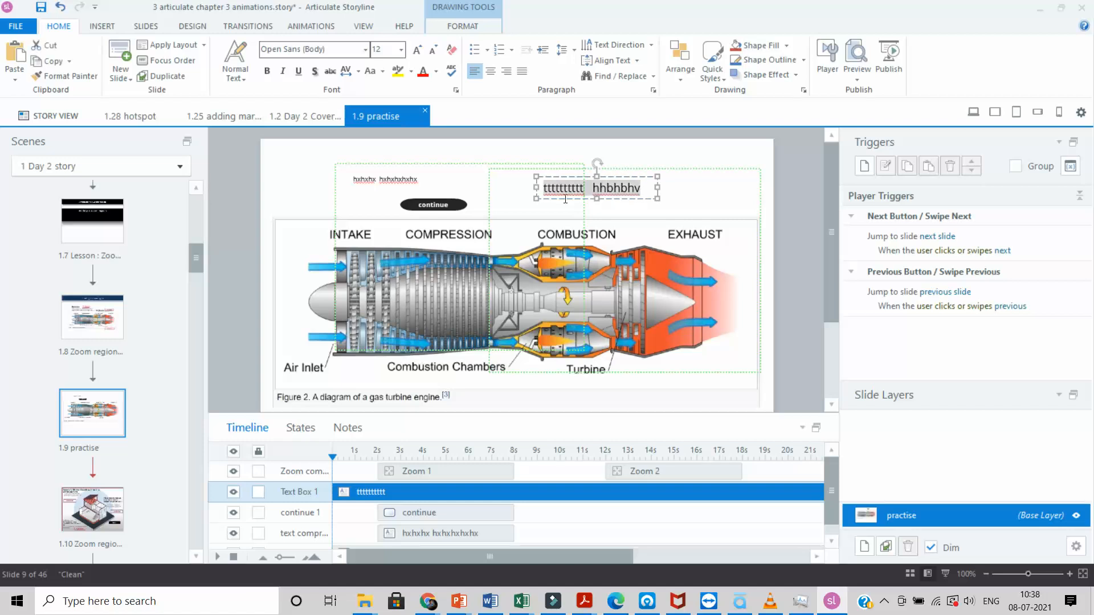
pyautogui.click(400, 50)
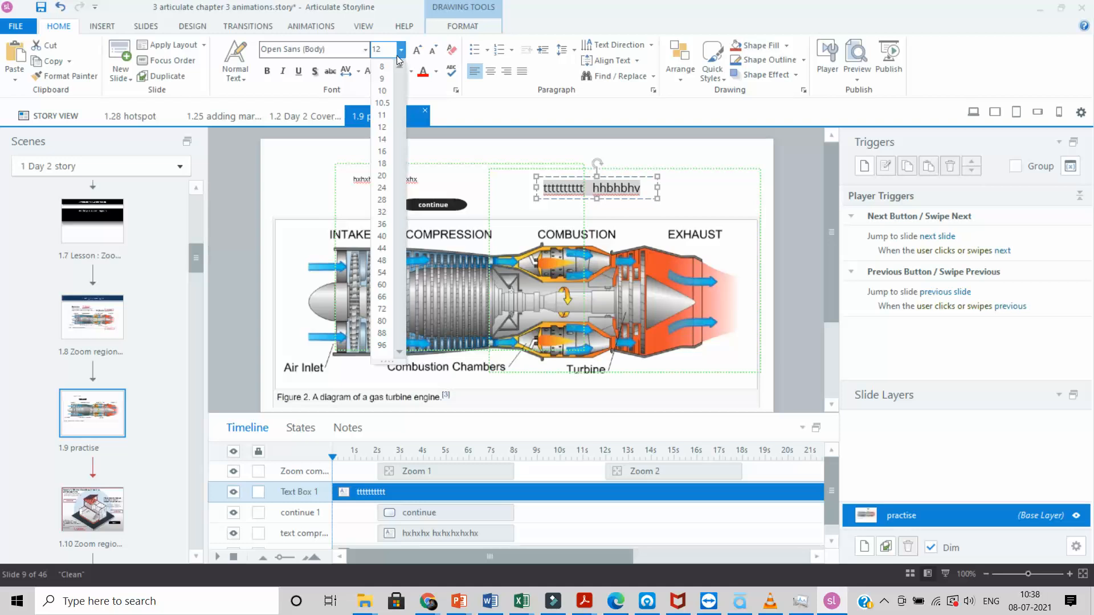
pyautogui.click(390, 53)
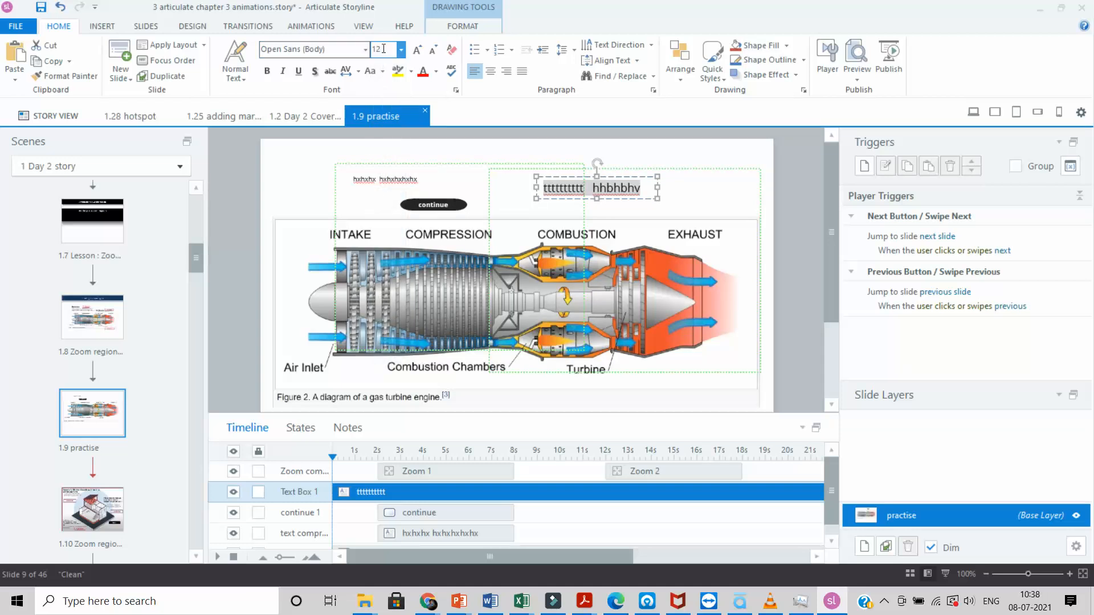
pyautogui.click(383, 49)
pyautogui.write('7')
pyautogui.click(673, 197)
pyautogui.click(639, 189)
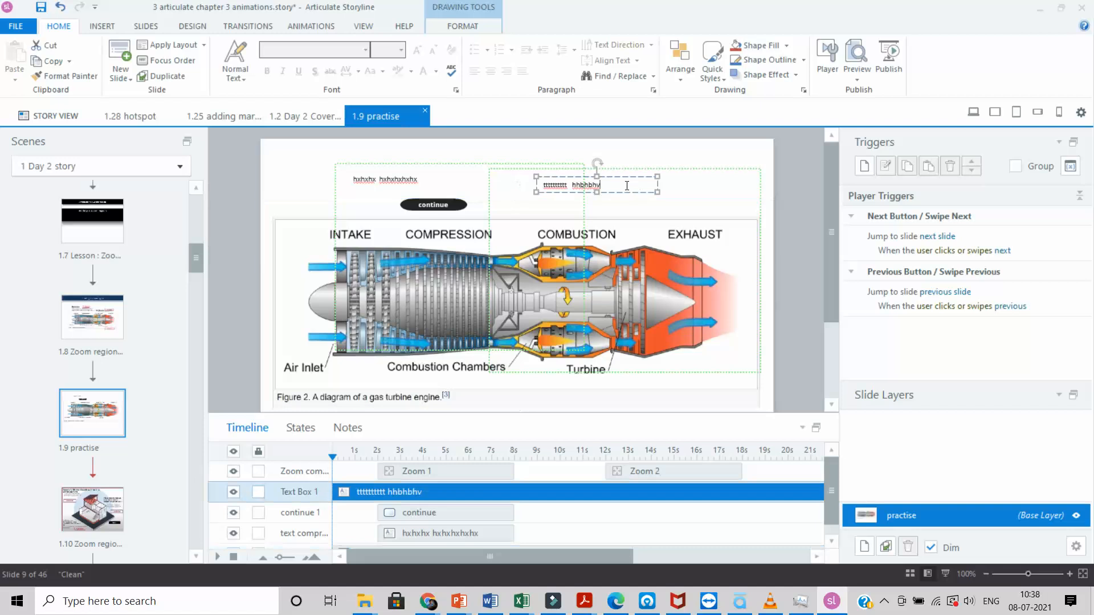
pyautogui.click(101, 26)
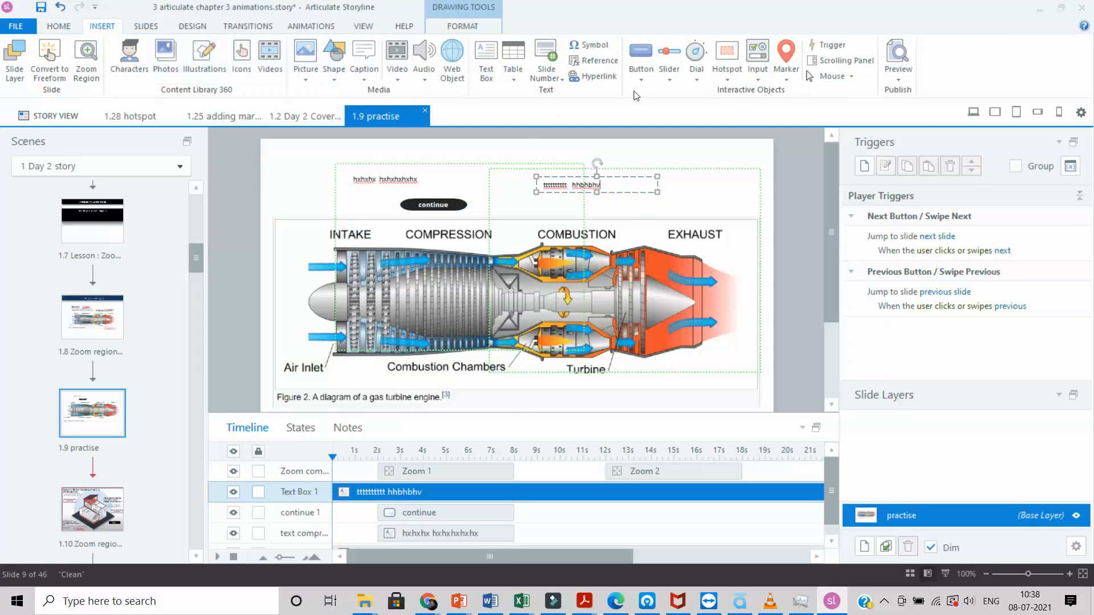
# Step: Draw a black rounded 'Continue' button above the EXHAUST label
pyautogui.click(650, 80)
pyautogui.click(703, 200)
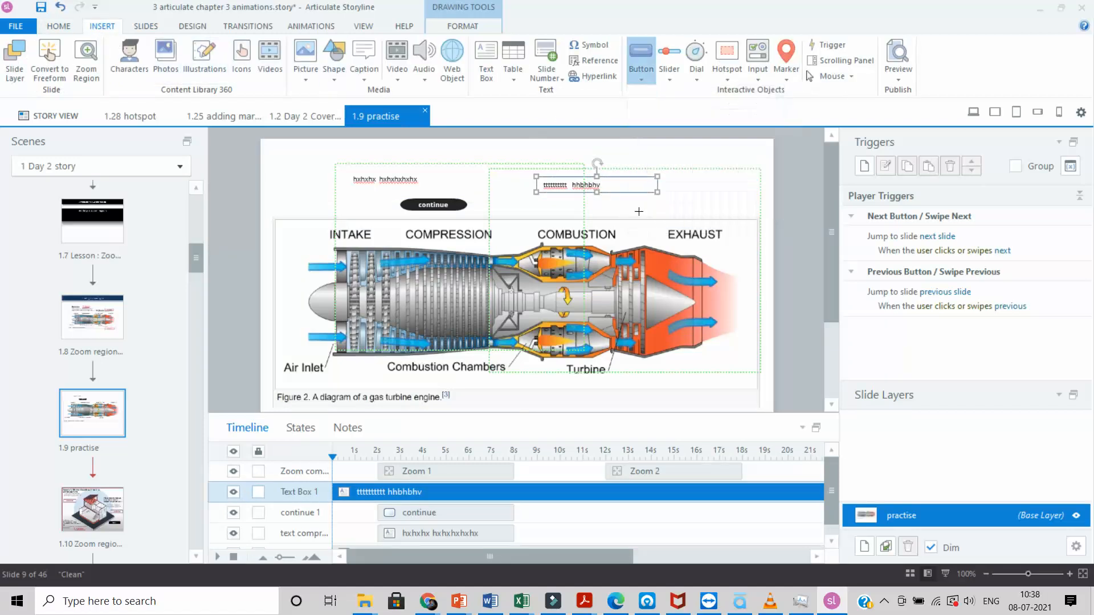
pyautogui.moveTo(639, 200)
pyautogui.mouseDown()
pyautogui.moveTo(654, 217)
pyautogui.moveTo(705, 215)
pyautogui.mouseUp()
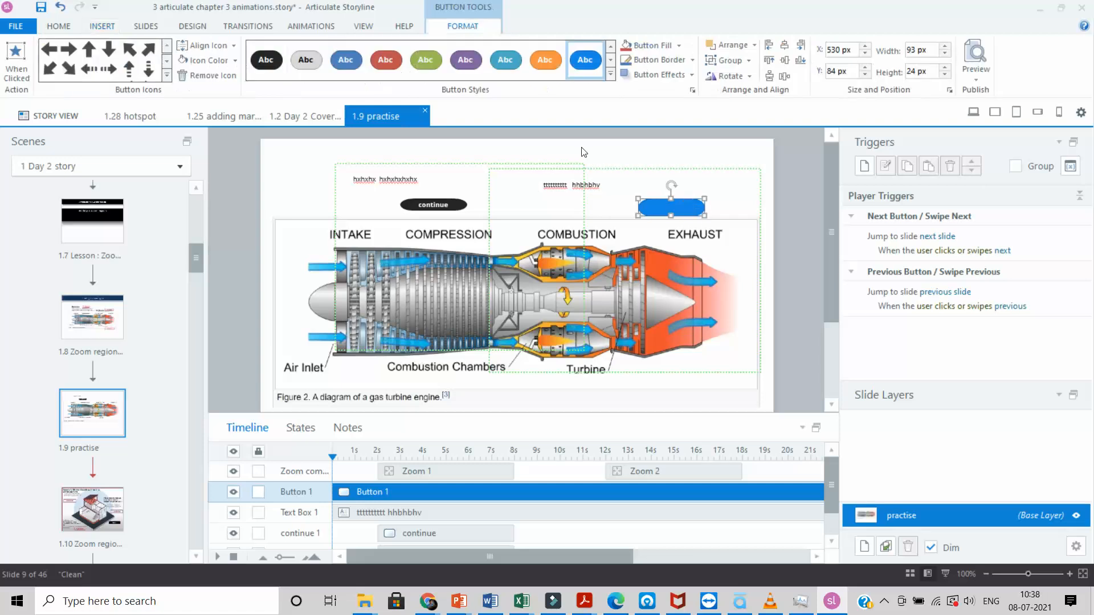
pyautogui.click(267, 62)
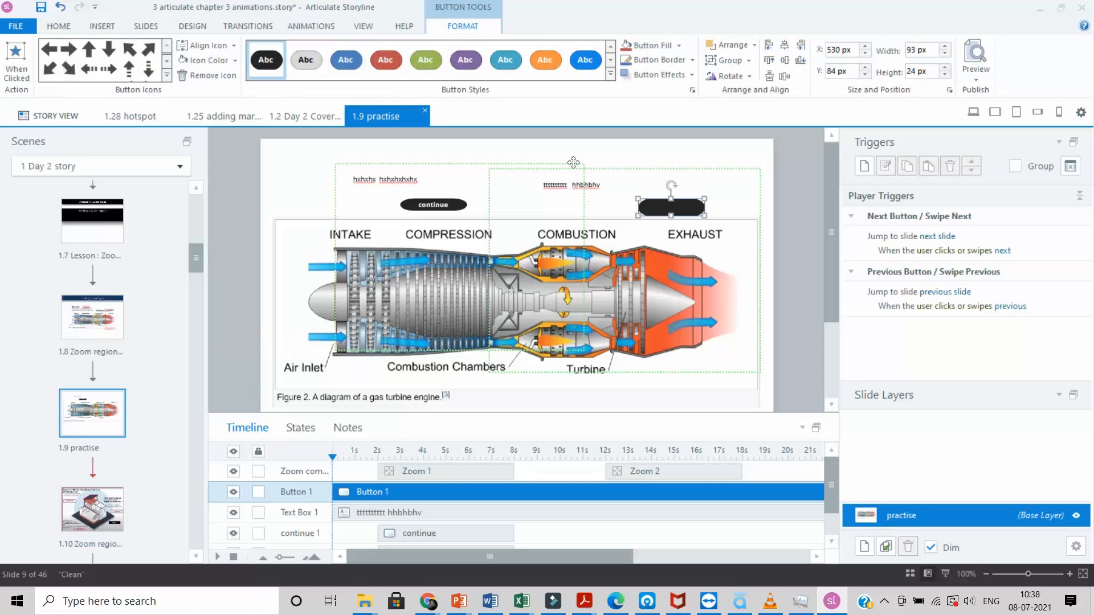
pyautogui.write('Continue')
# Step: Set the Continue label to 6 point and start renaming its timeline entry
pyautogui.click(63, 26)
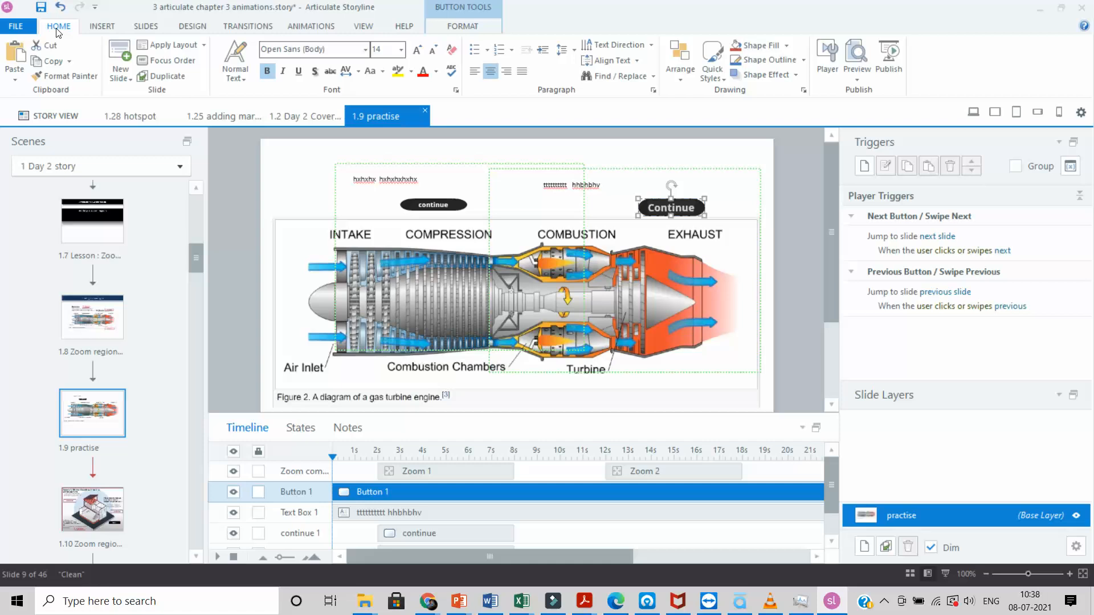
pyautogui.click(402, 51)
pyautogui.click(382, 65)
pyautogui.press('Return')
pyautogui.doubleClick(316, 494)
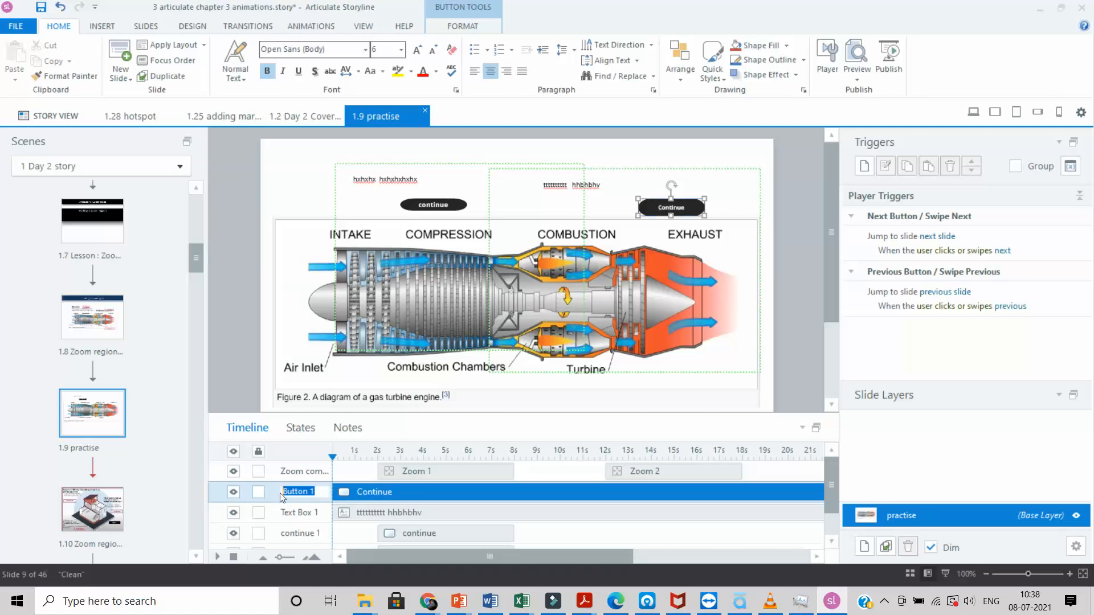
pyautogui.write('d')
# Step: Name the button continue 2 and time it from 12 s to about 18 s
pyautogui.click(385, 494)
pyautogui.moveTo(334, 493); pyautogui.dragTo(603, 519)
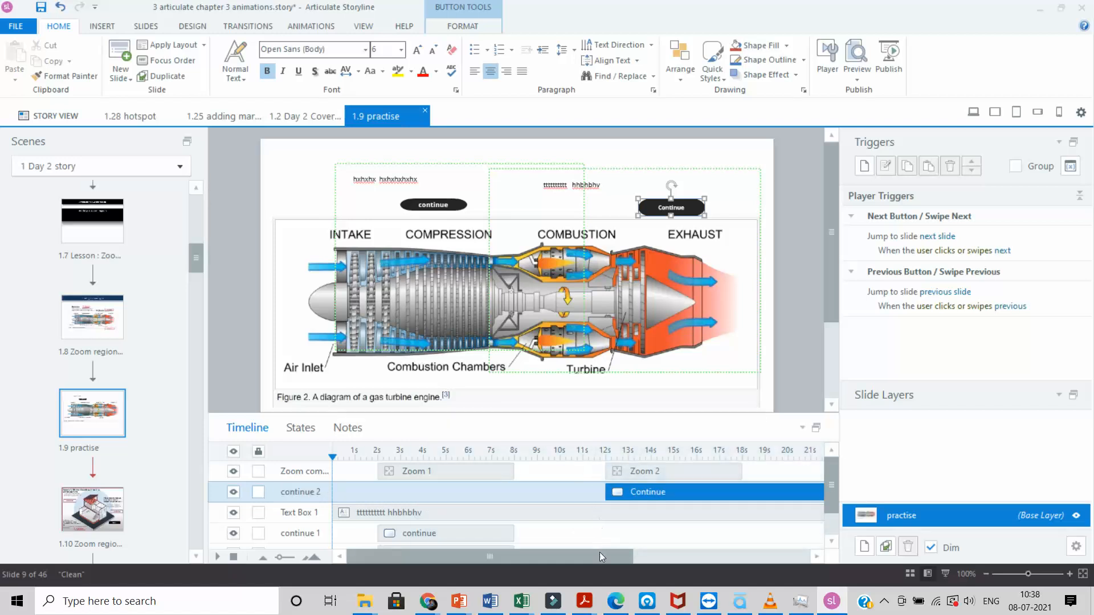
pyautogui.moveTo(600, 556); pyautogui.dragTo(749, 559)
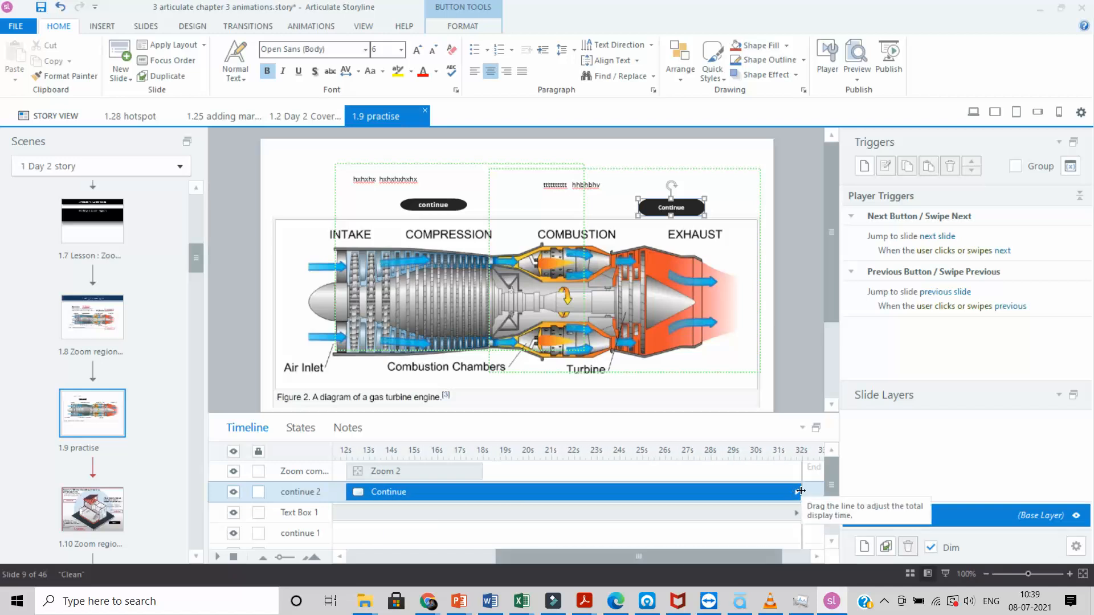
pyautogui.moveTo(799, 486); pyautogui.dragTo(481, 489)
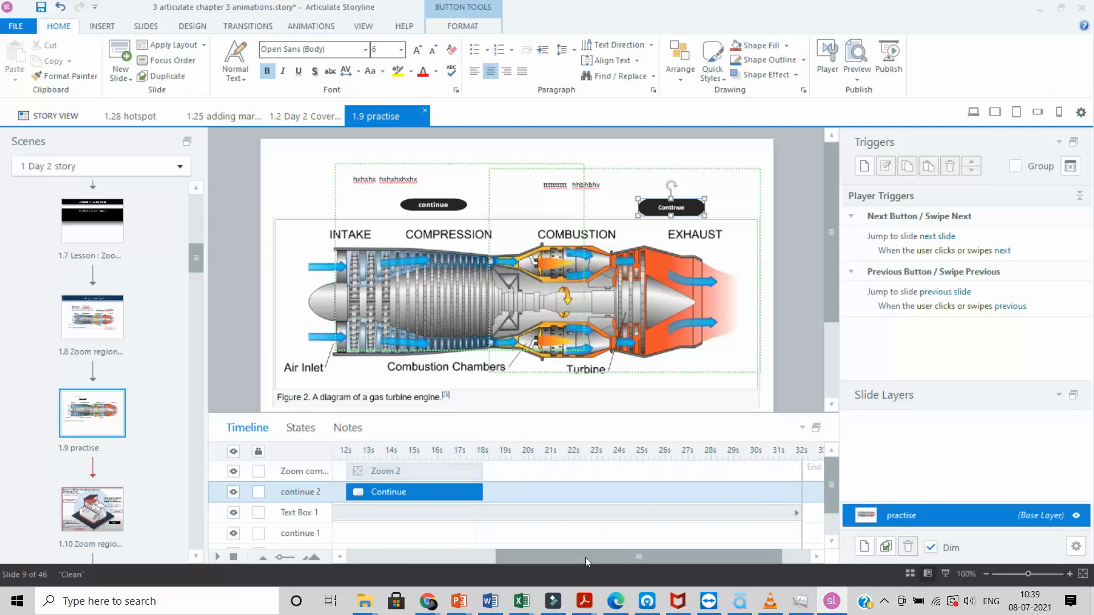
pyautogui.moveTo(601, 558); pyautogui.dragTo(432, 559)
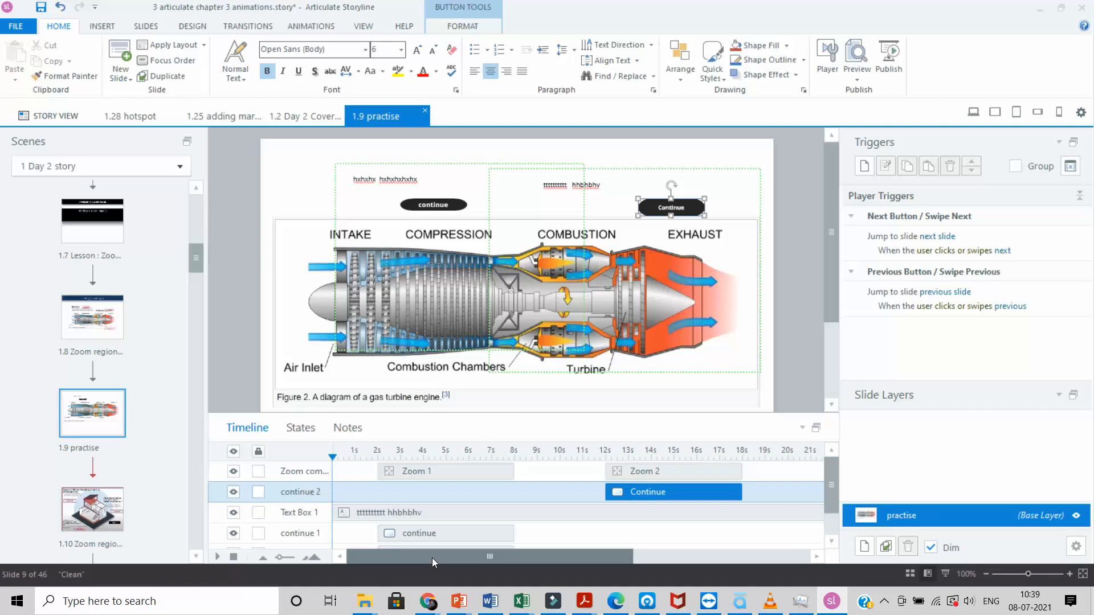
# Step: Rename the combustion caption's timeline entry to 'Text combustion'
pyautogui.click(601, 183)
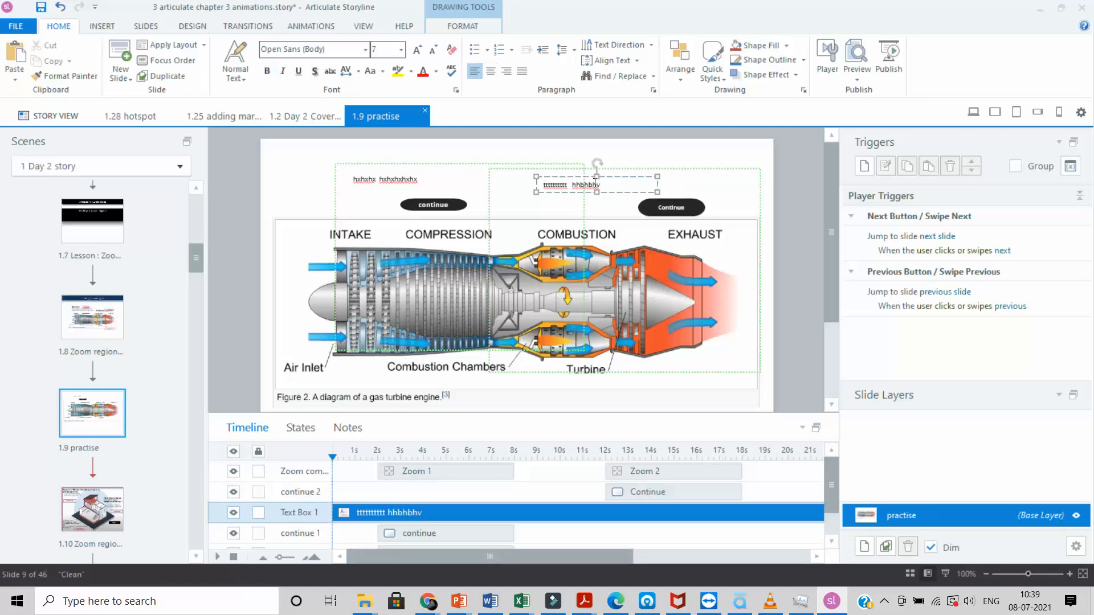
pyautogui.doubleClick(317, 514)
pyautogui.moveTo(320, 514); pyautogui.dragTo(296, 518)
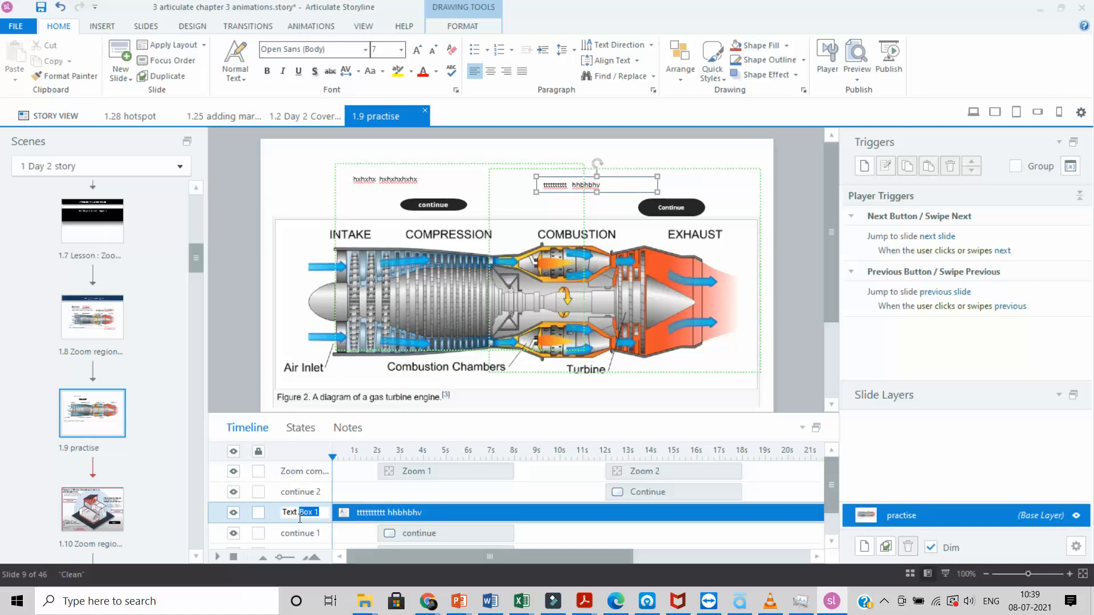
pyautogui.write('combustion')
pyautogui.press('Return')
# Step: Time the Text combustion caption from 12 s to about 18 s
pyautogui.moveTo(334, 510); pyautogui.dragTo(772, 534)
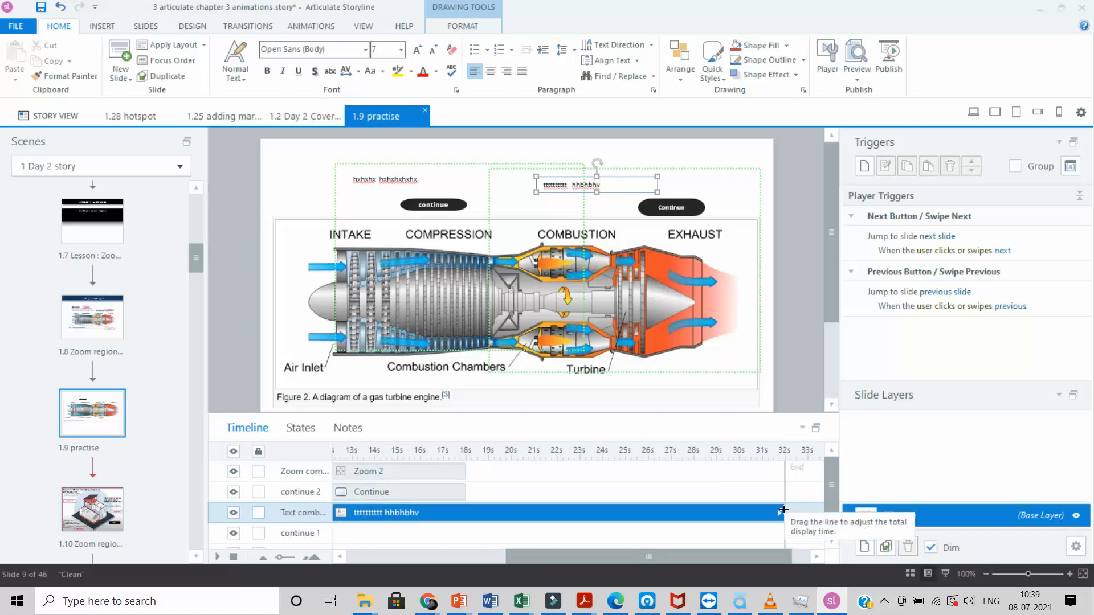
pyautogui.moveTo(783, 508); pyautogui.dragTo(466, 508)
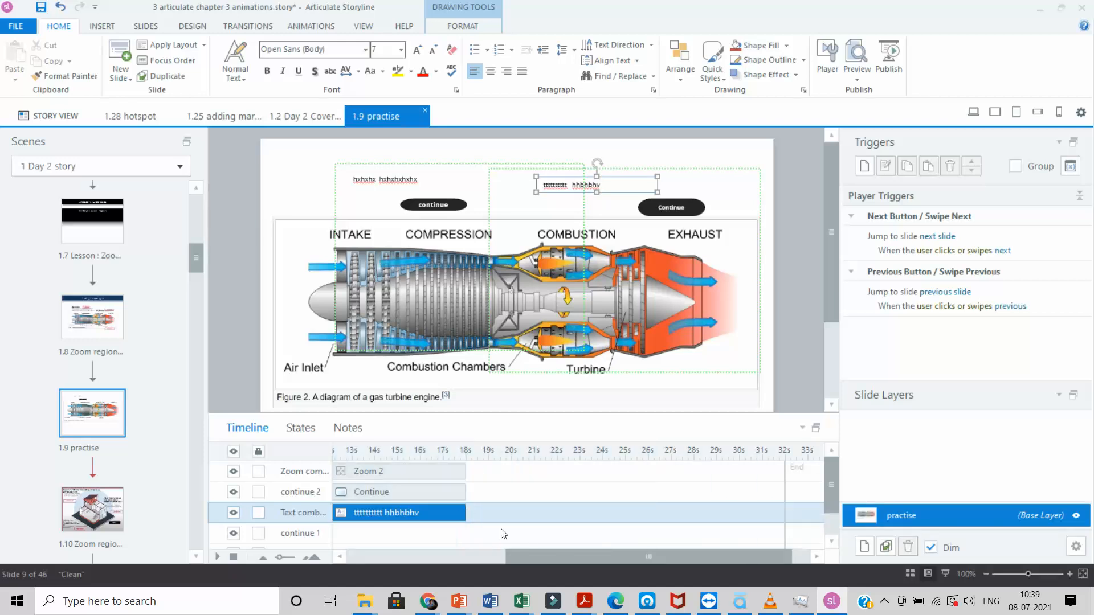
pyautogui.moveTo(555, 561); pyautogui.dragTo(420, 546)
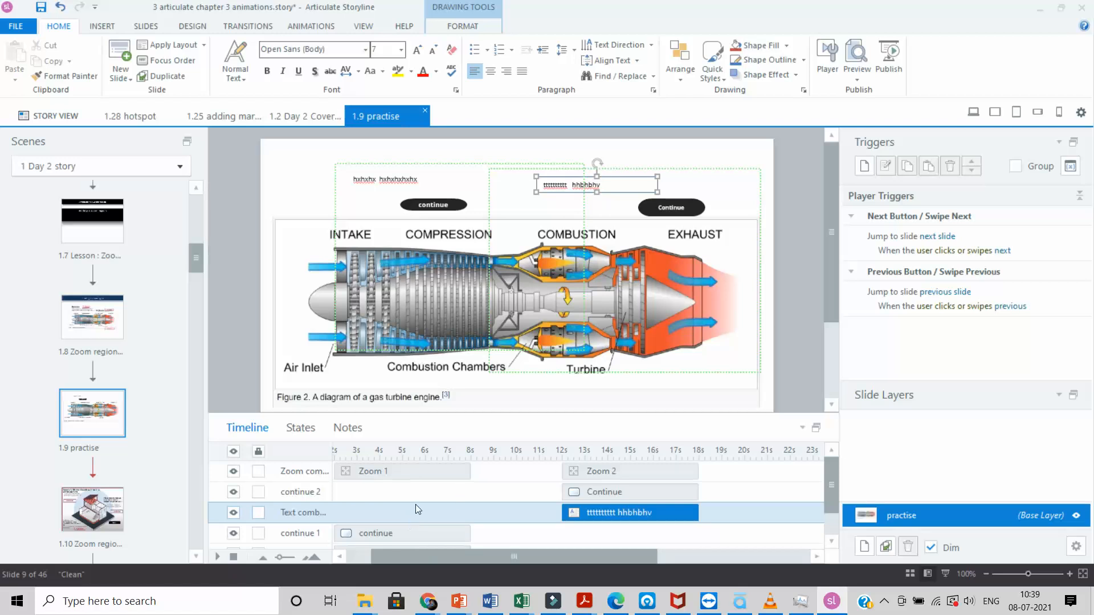
pyautogui.scroll(-1, 415, 510)
pyautogui.click(419, 520)
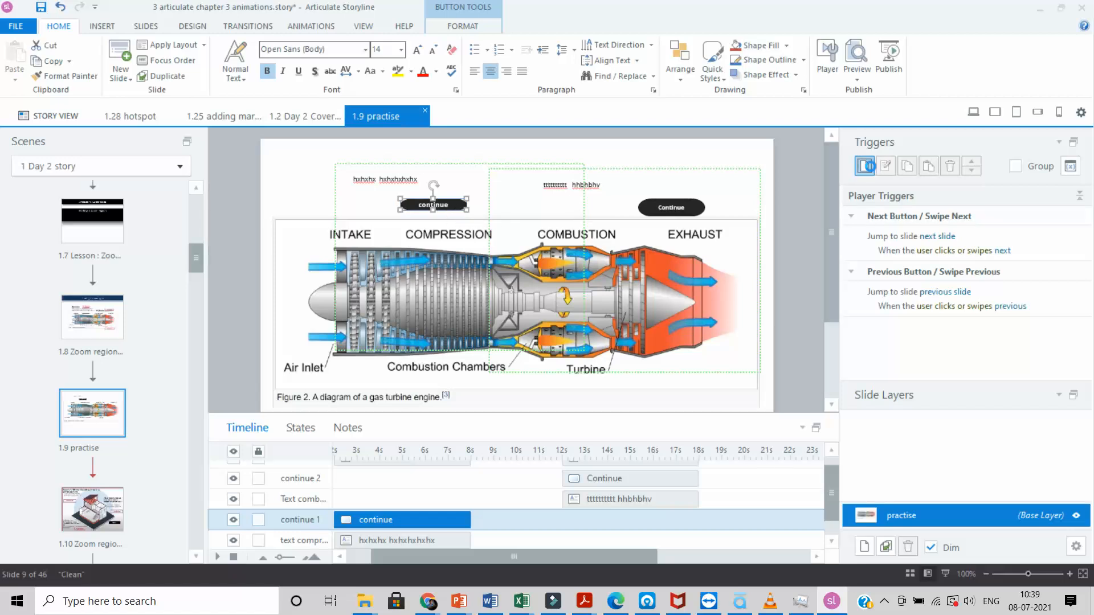
# Step: Add a trigger so clicking continue 1 jumps to 10 s on this slide
pyautogui.click(870, 169)
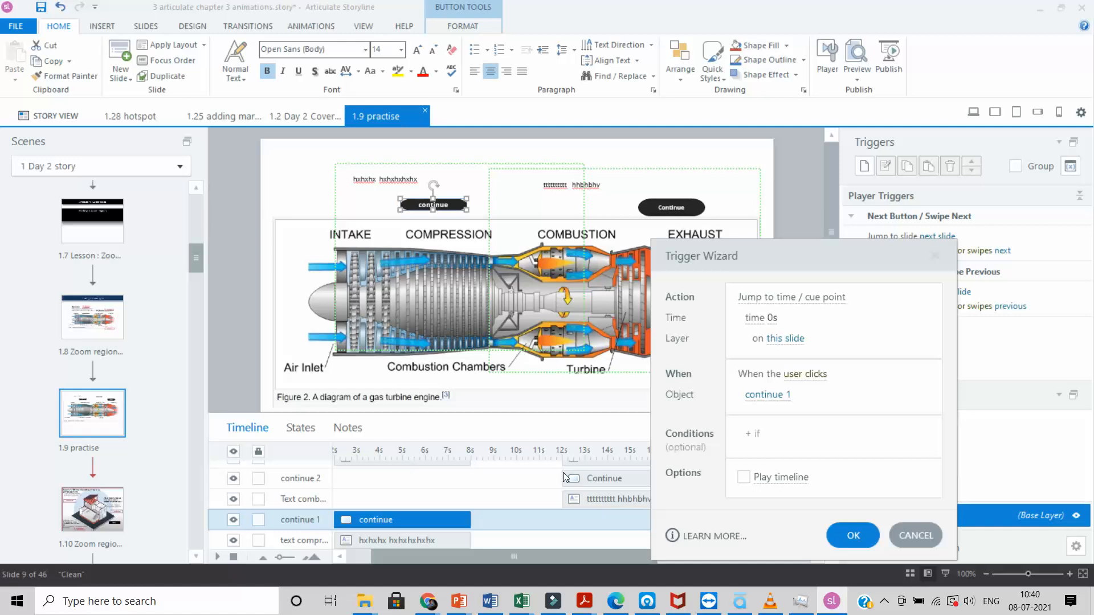
pyautogui.click(772, 318)
pyautogui.write('10')
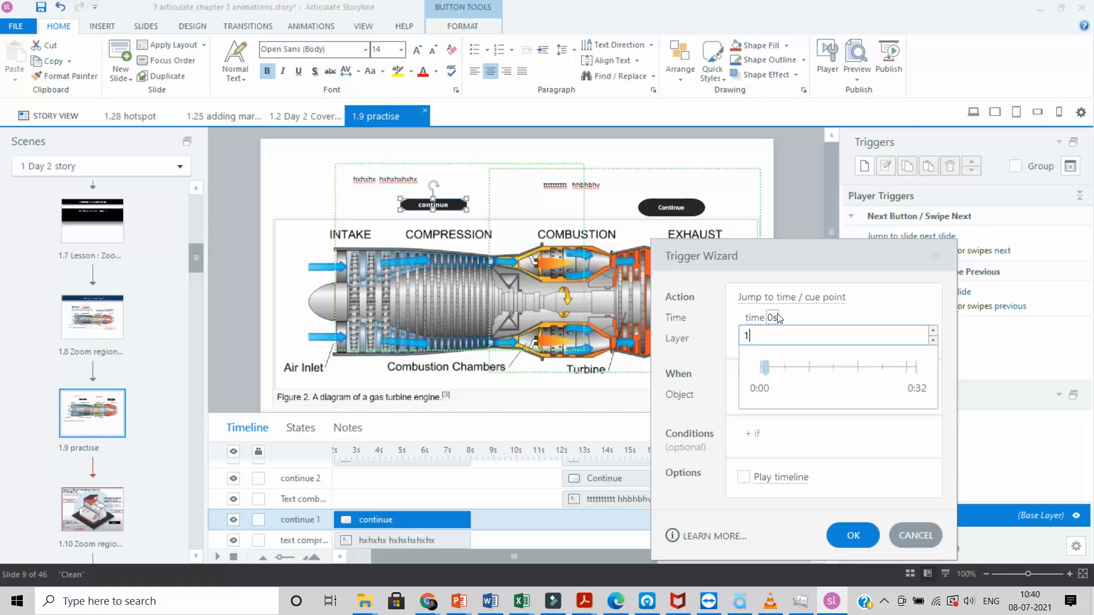
pyautogui.click(861, 530)
pyautogui.click(863, 534)
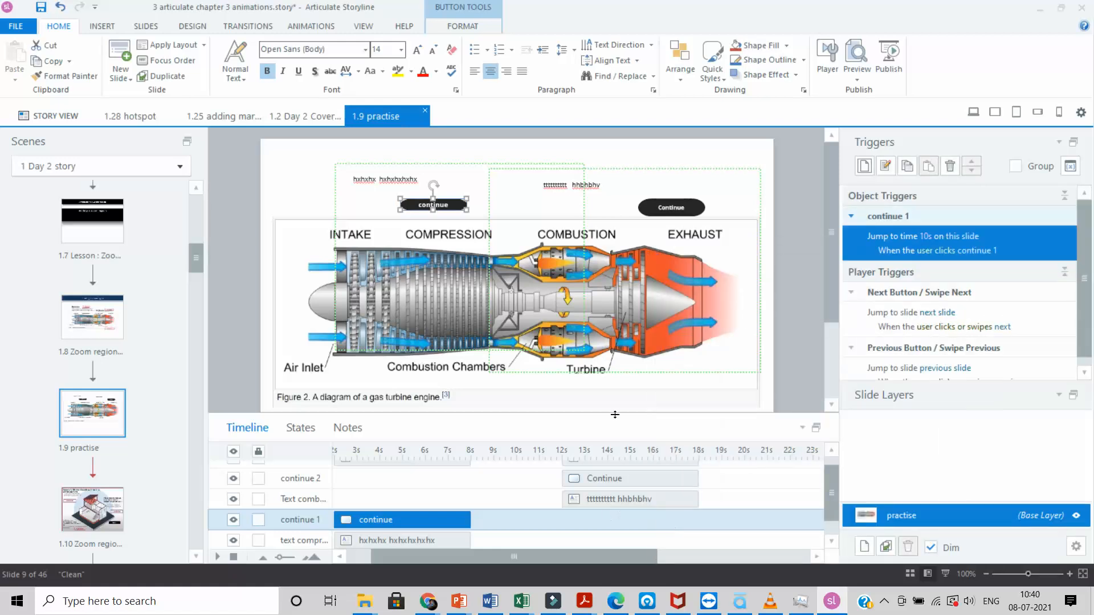
pyautogui.click(689, 207)
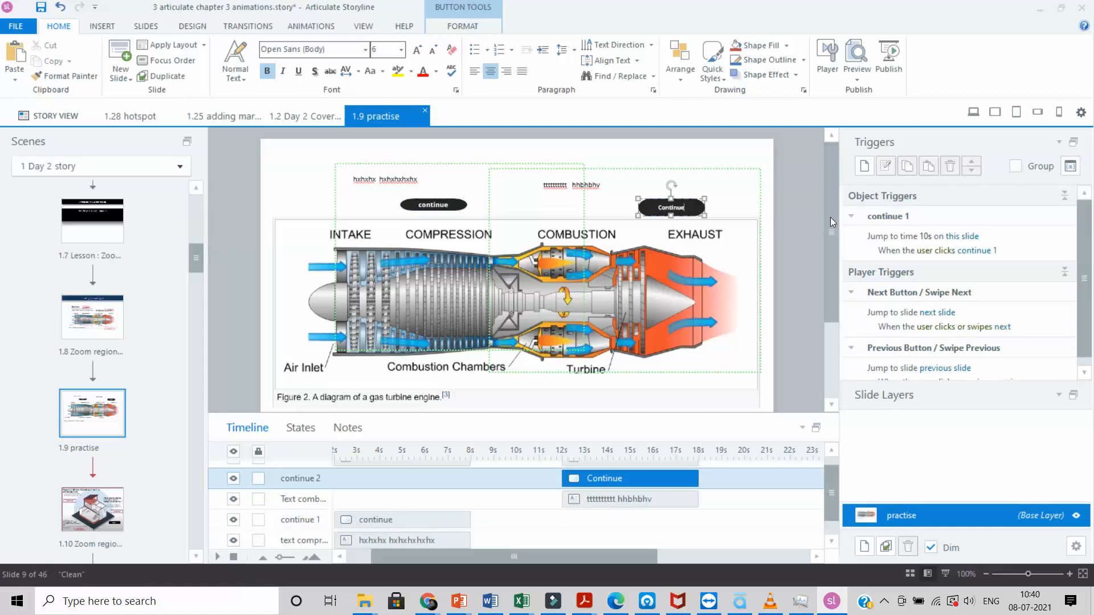
# Step: Add a trigger so clicking continue 2 jumps to the 20 s point
pyautogui.click(865, 165)
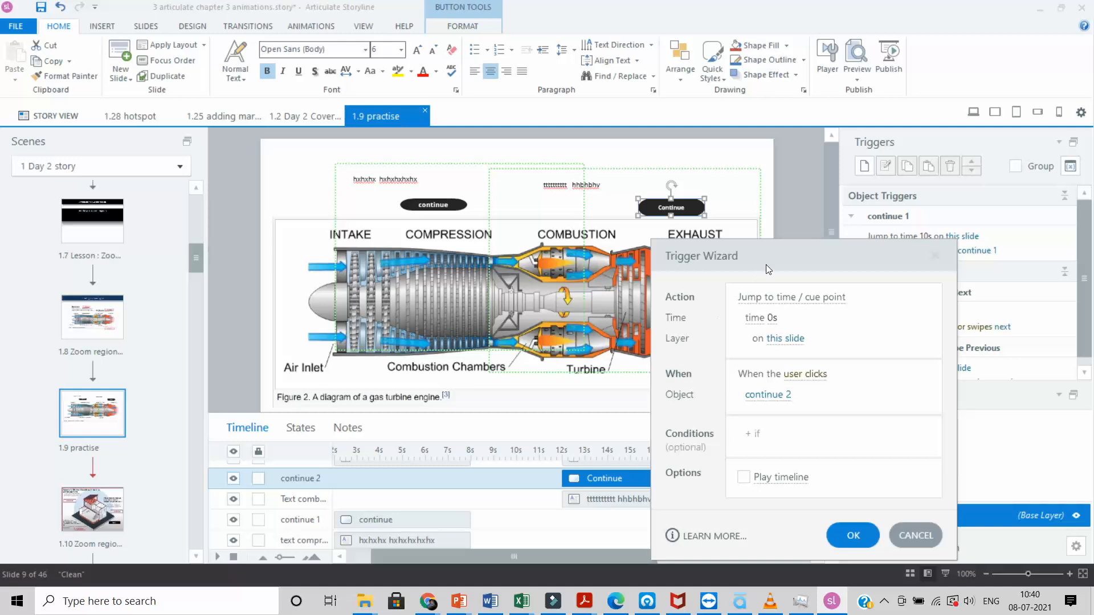
pyautogui.moveTo(766, 265); pyautogui.dragTo(864, 259)
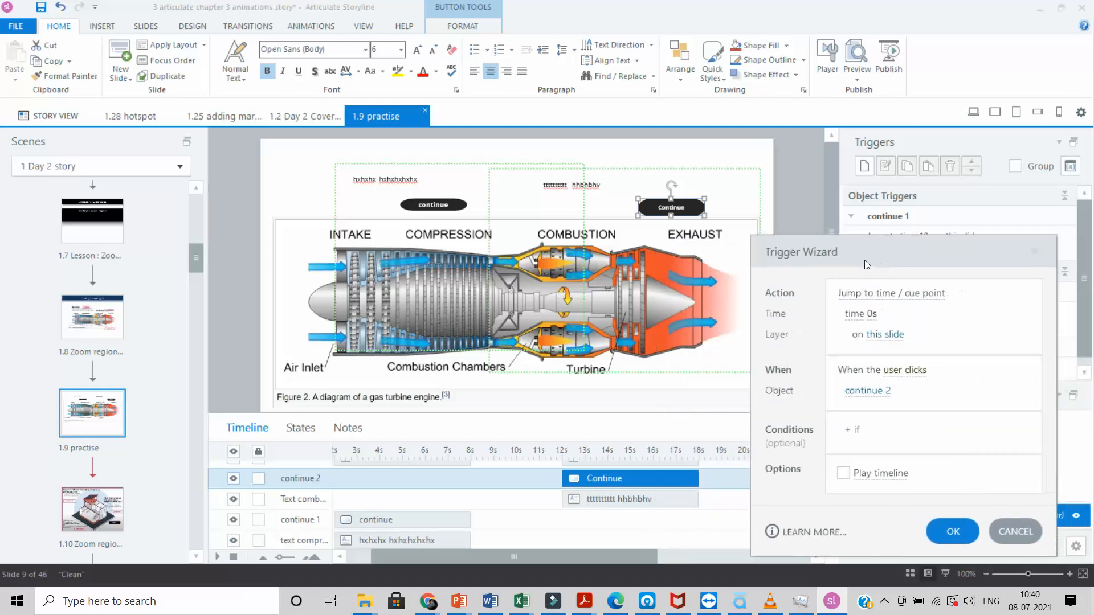
pyautogui.click(875, 314)
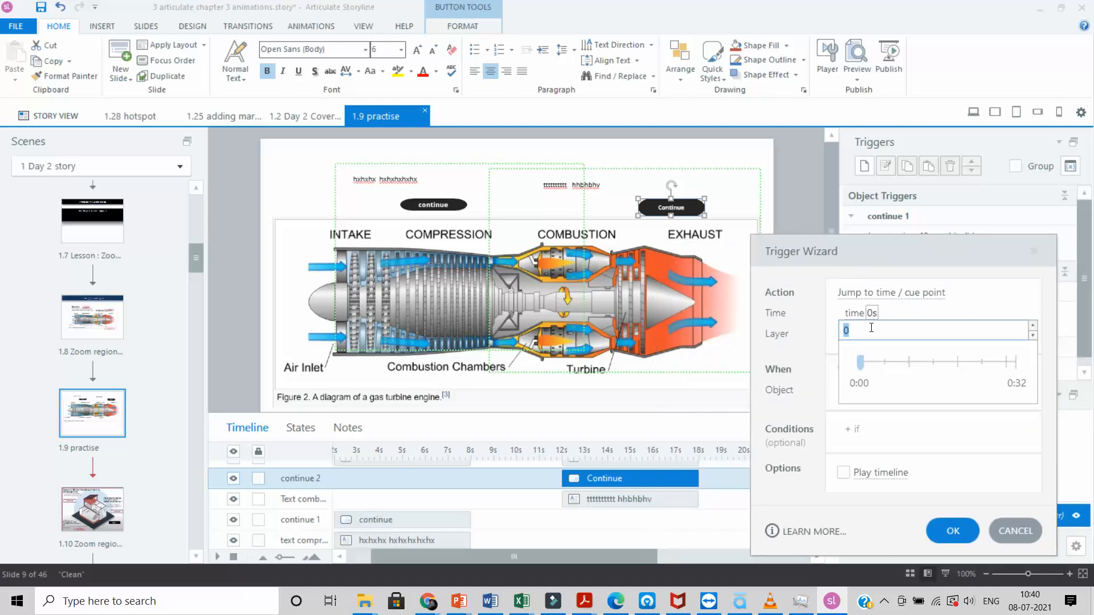
pyautogui.write('20')
pyautogui.click(947, 532)
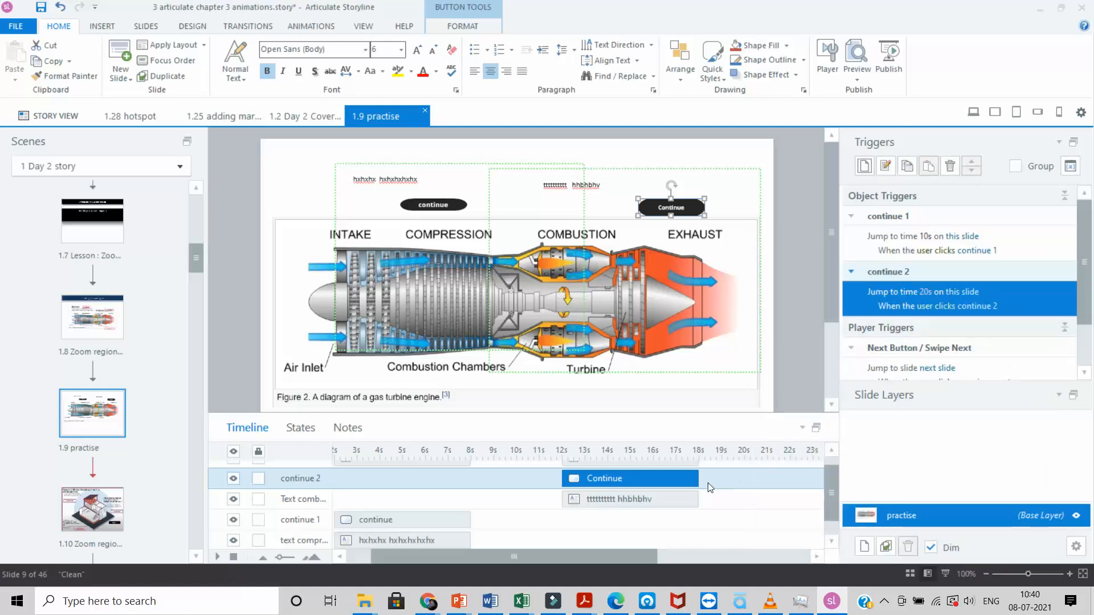
pyautogui.click(766, 276)
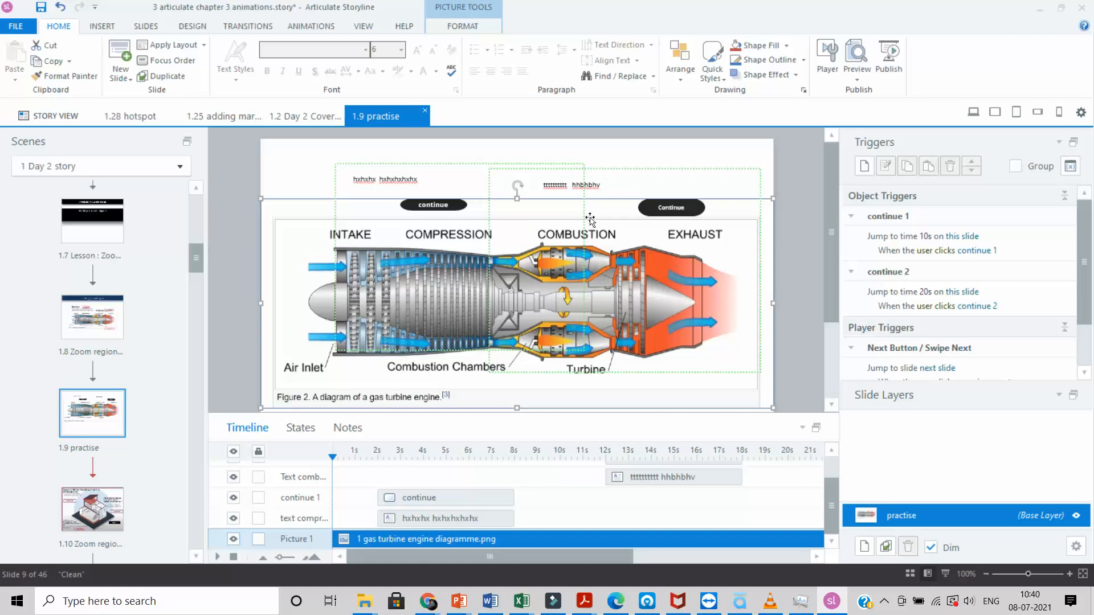
# Step: Set the zoom transition speed of both Zoom 1 and Zoom 2 to Very Slow
pyautogui.click(454, 164)
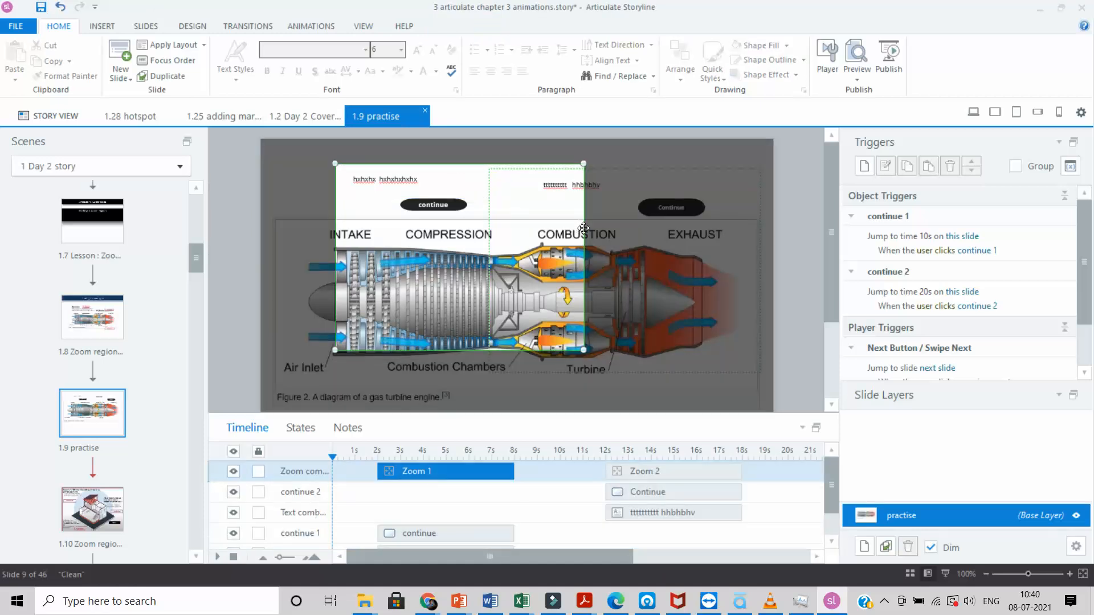
pyautogui.rightClick(585, 230)
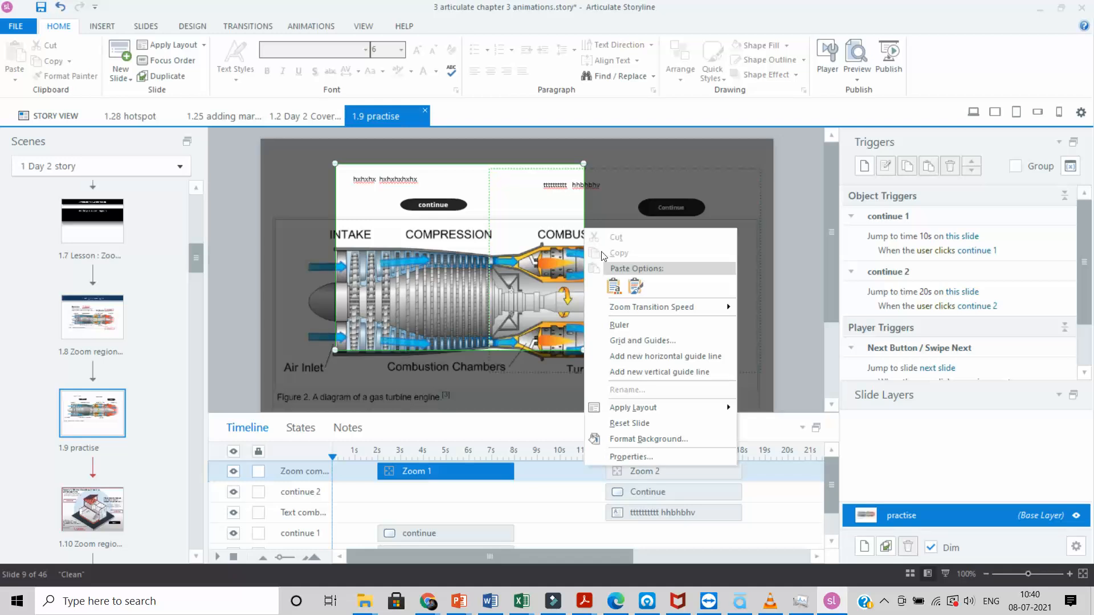
pyautogui.moveTo(648, 313)
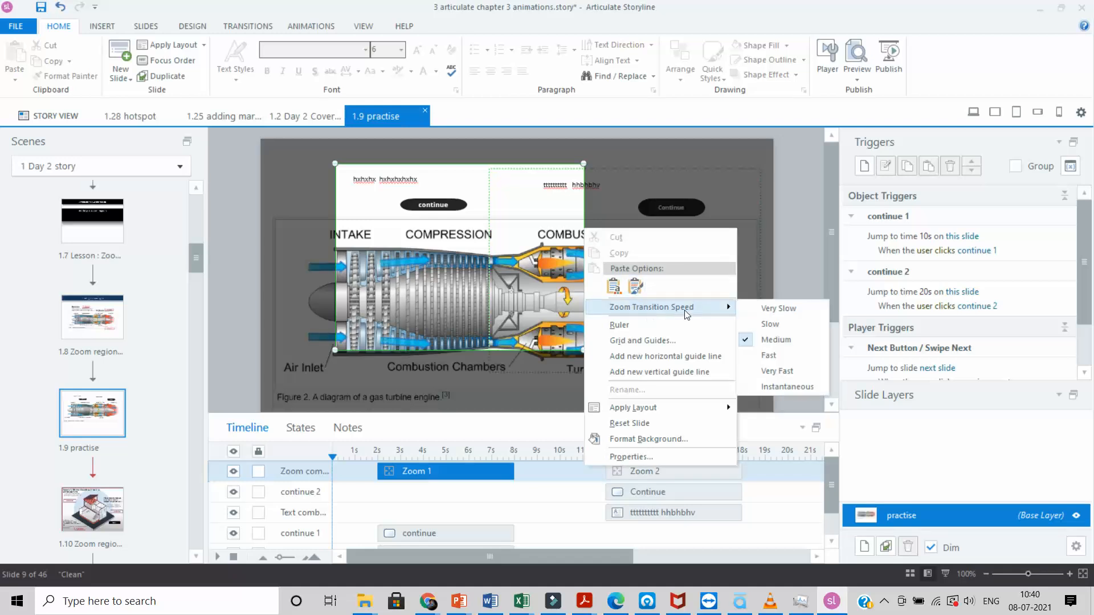
pyautogui.click(764, 313)
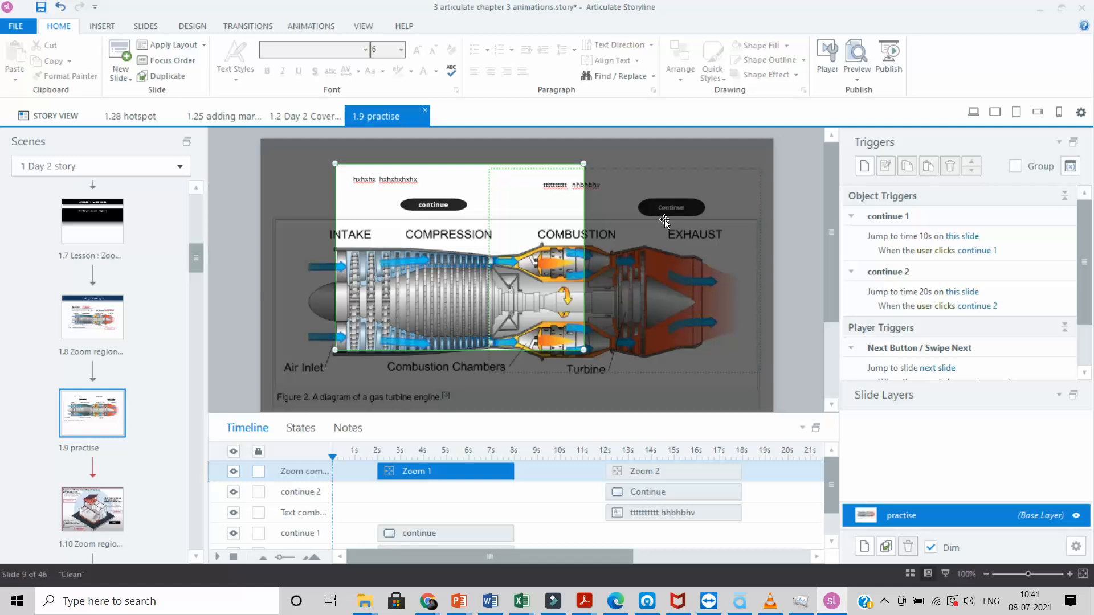
pyautogui.click(655, 163)
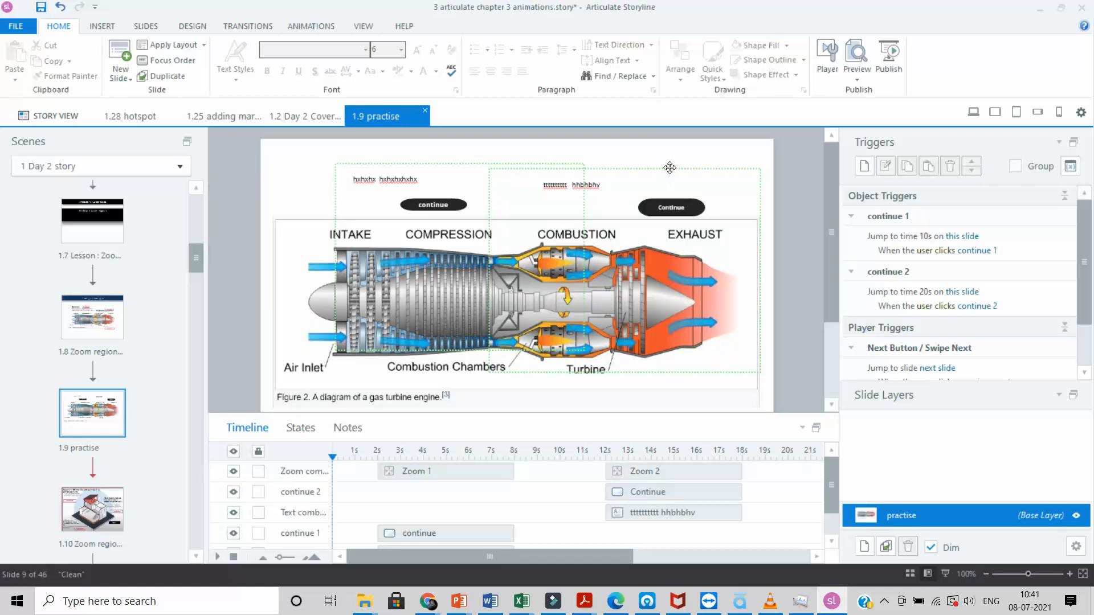
pyautogui.click(669, 168)
pyautogui.rightClick(670, 167)
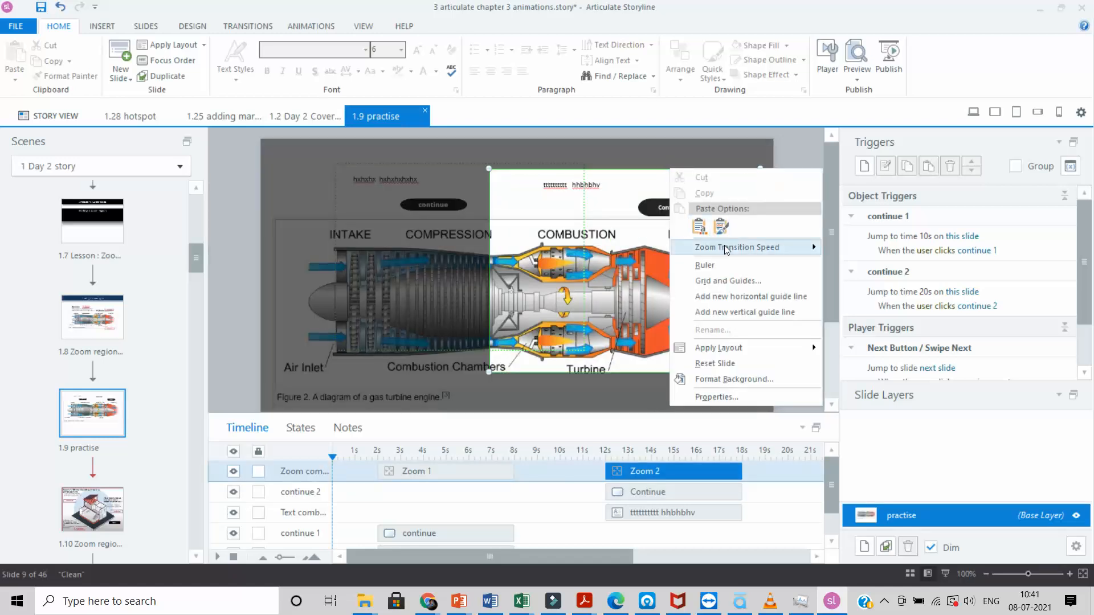
pyautogui.moveTo(732, 247)
pyautogui.click(865, 249)
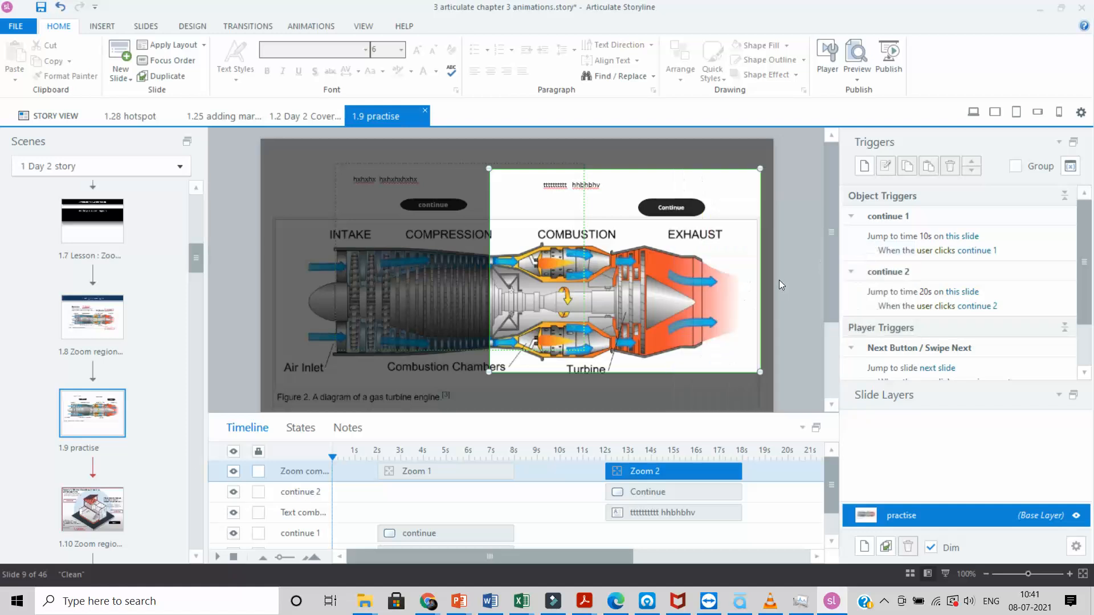
pyautogui.click(776, 281)
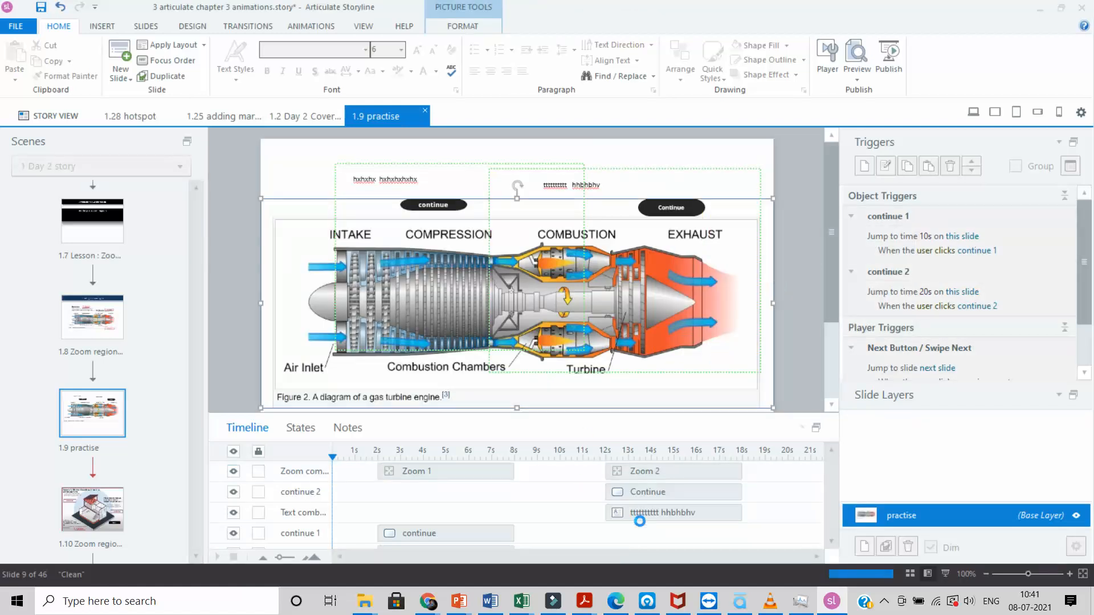
# Step: Pull the timeline's End marker in to about 23s, just after the Zoom 2 content
pyautogui.scroll(-3, 568, 514)
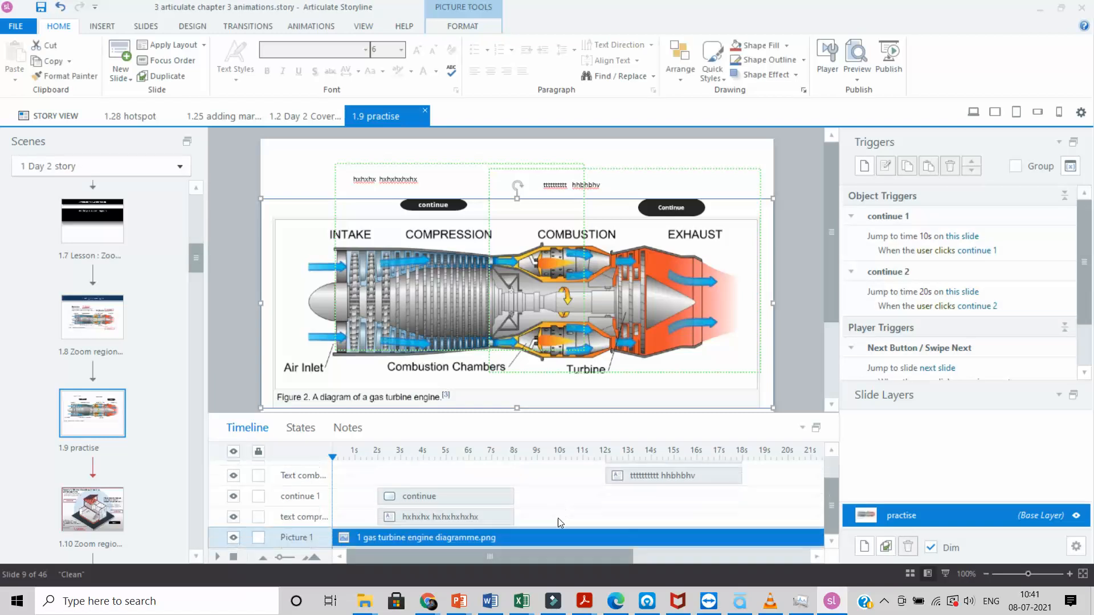
pyautogui.scroll(2, 392, 525)
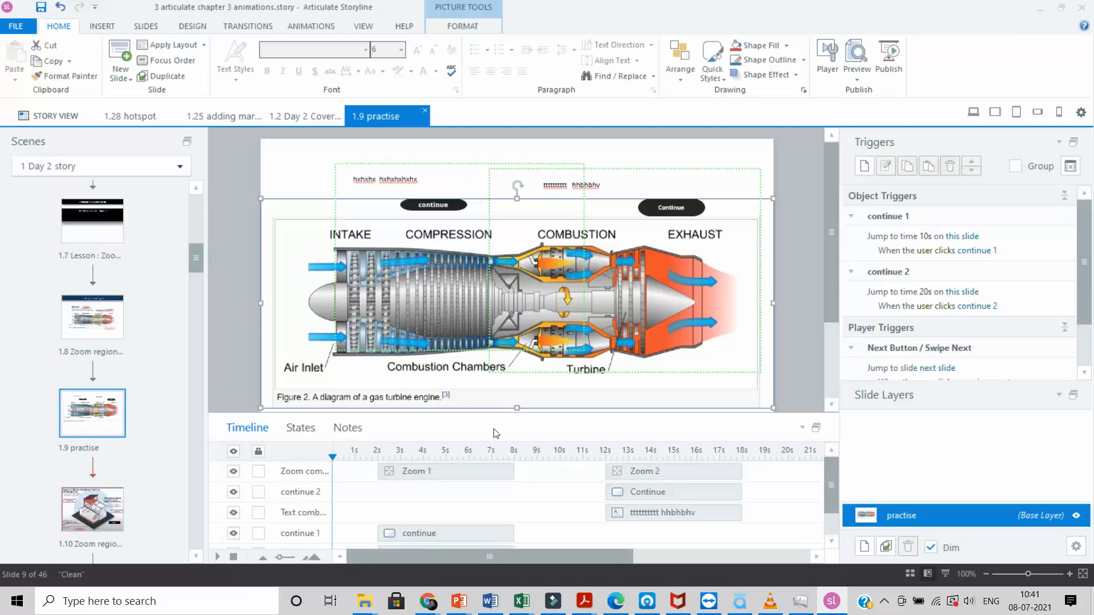
pyautogui.scroll(-1, 456, 513)
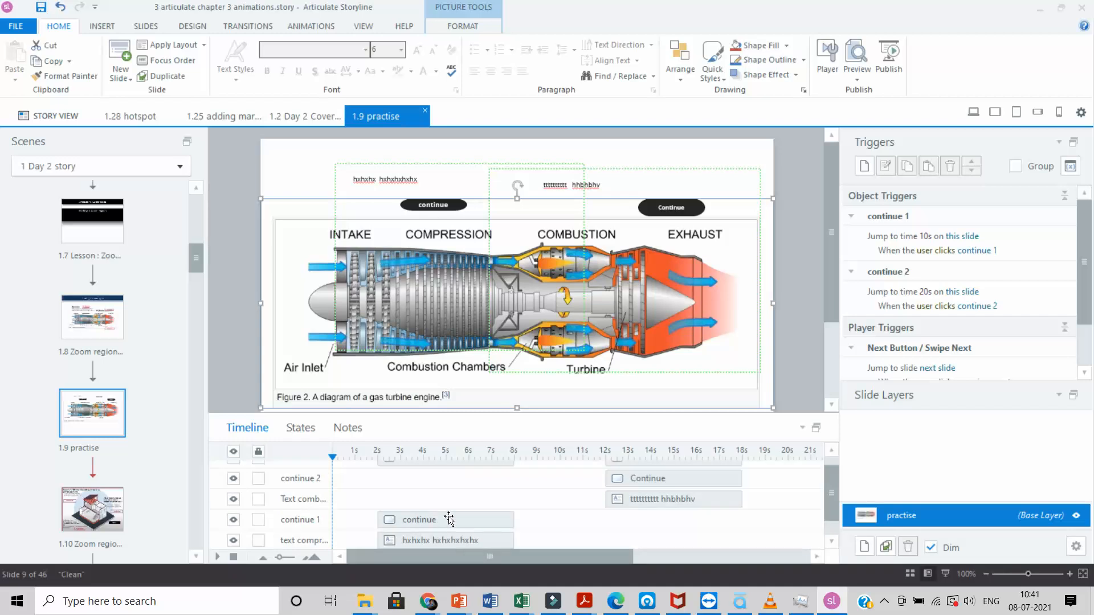
pyautogui.scroll(1, 553, 496)
pyautogui.scroll(-1, 554, 496)
pyautogui.click(474, 507)
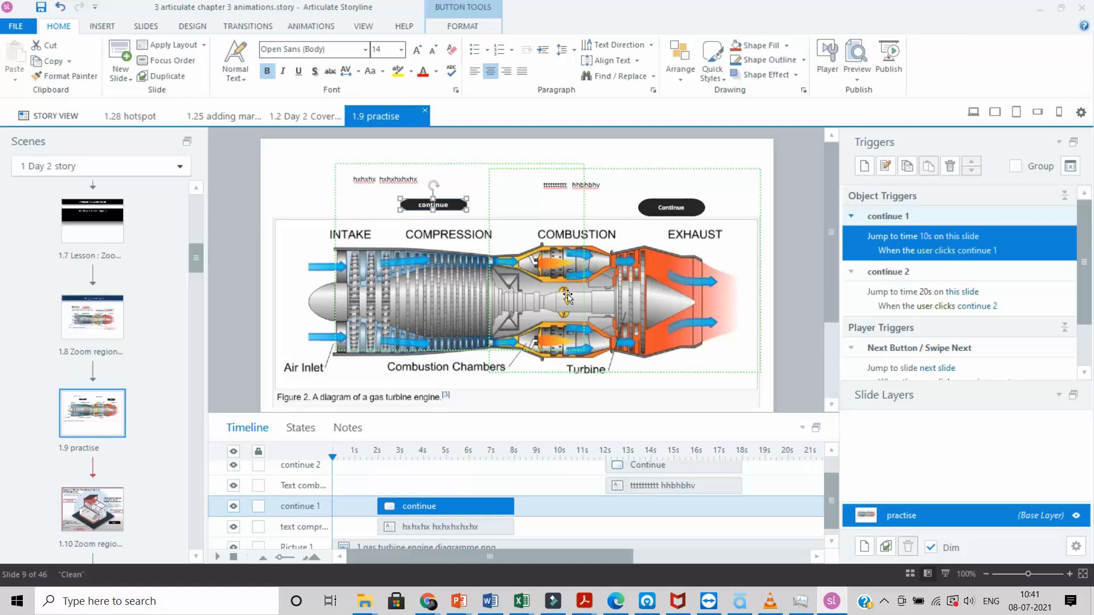
pyautogui.click(674, 206)
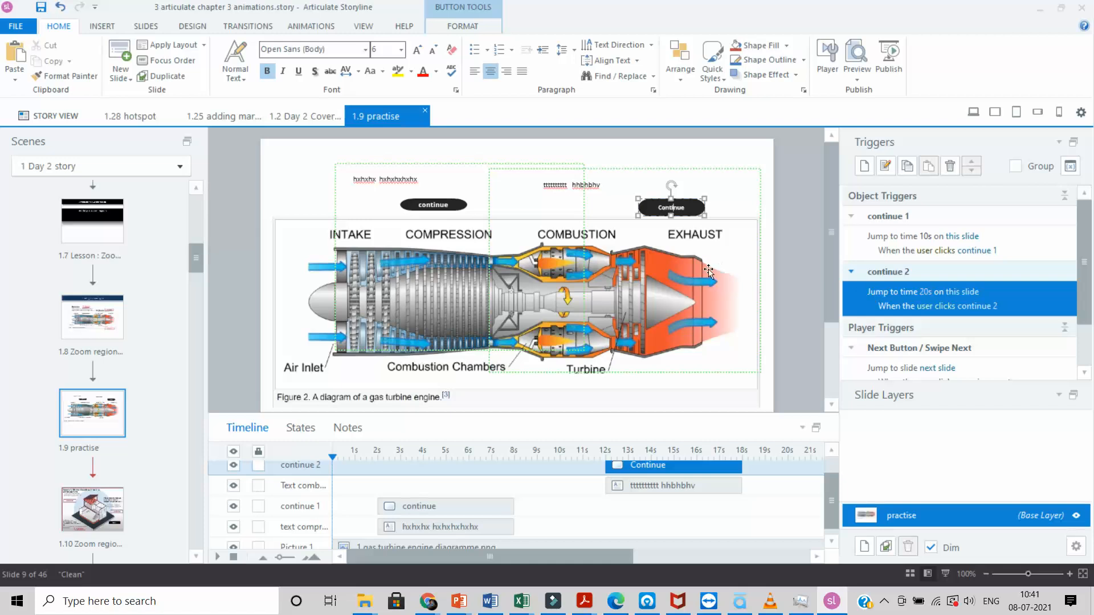
pyautogui.moveTo(617, 553)
pyautogui.mouseDown()
pyautogui.moveTo(827, 531)
pyautogui.moveTo(781, 537)
pyautogui.mouseUp()
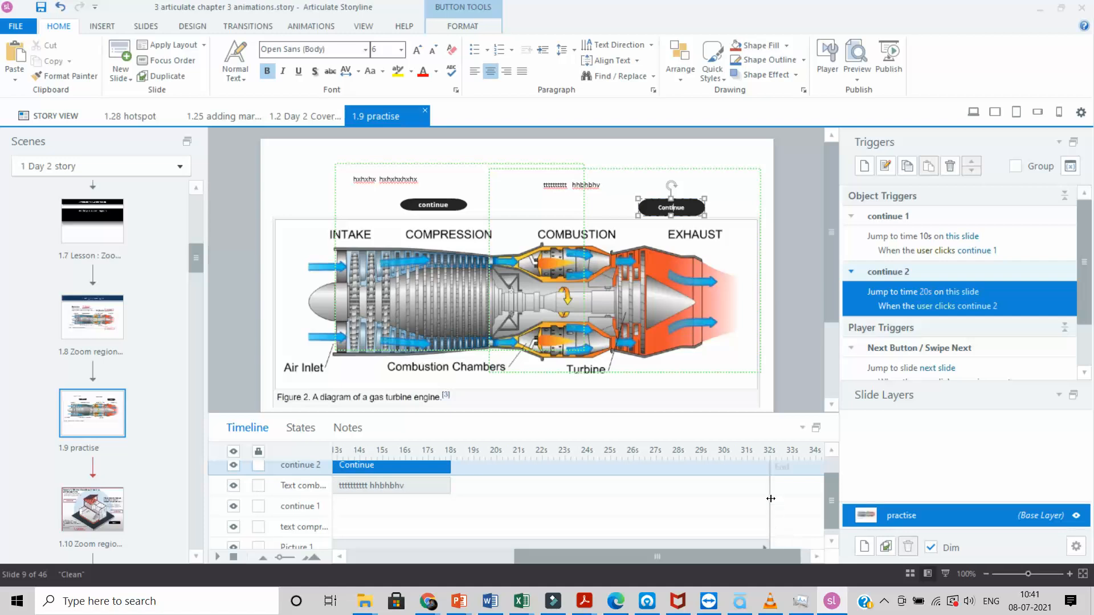
pyautogui.moveTo(770, 497)
pyautogui.mouseDown()
pyautogui.moveTo(548, 491)
pyautogui.moveTo(564, 488)
pyautogui.mouseUp()
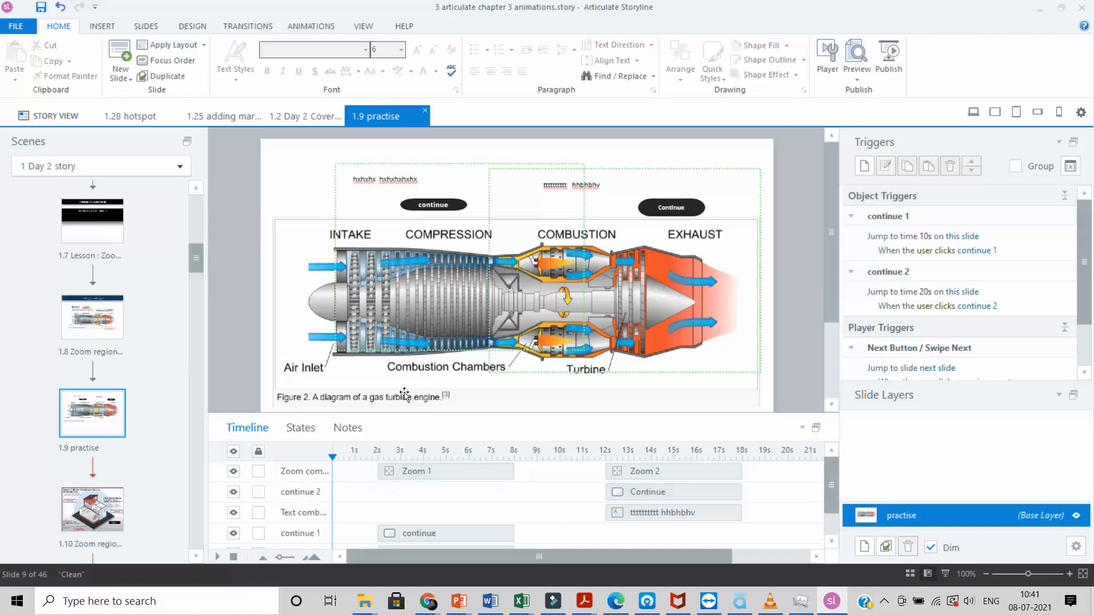
# Step: Preview slide 1.9 alone, test both Continue buttons' zoom-outs, then close the preview
pyautogui.click(858, 81)
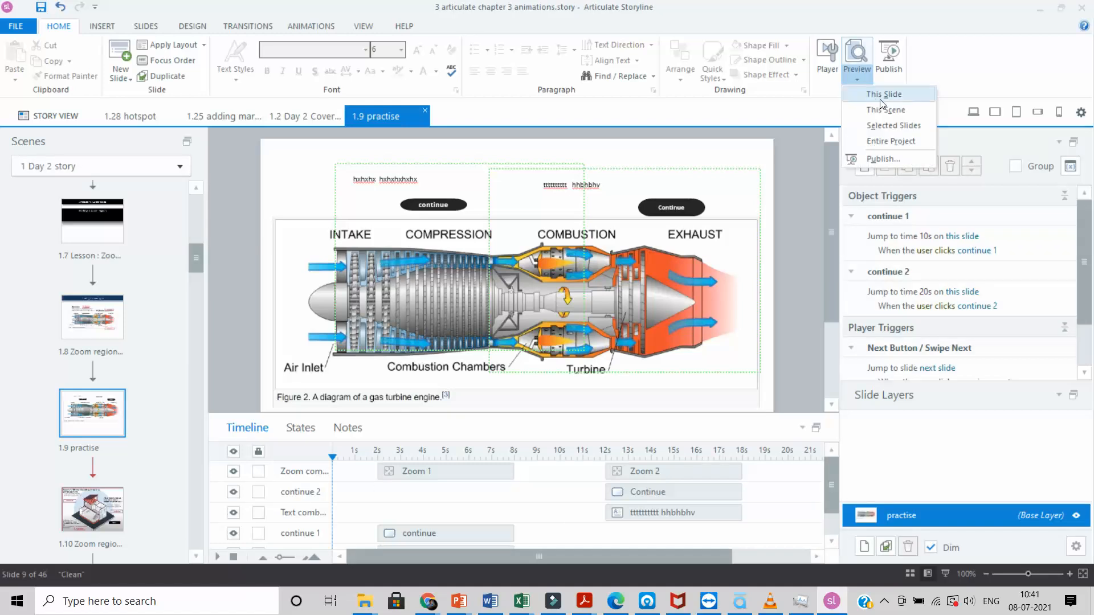
pyautogui.click(882, 96)
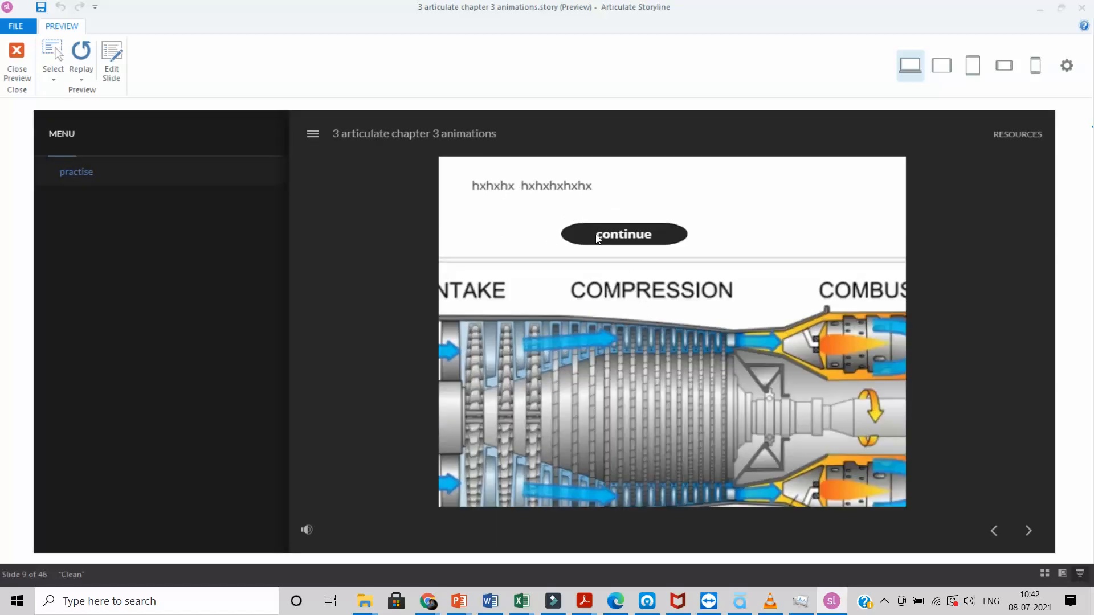
pyautogui.click(614, 244)
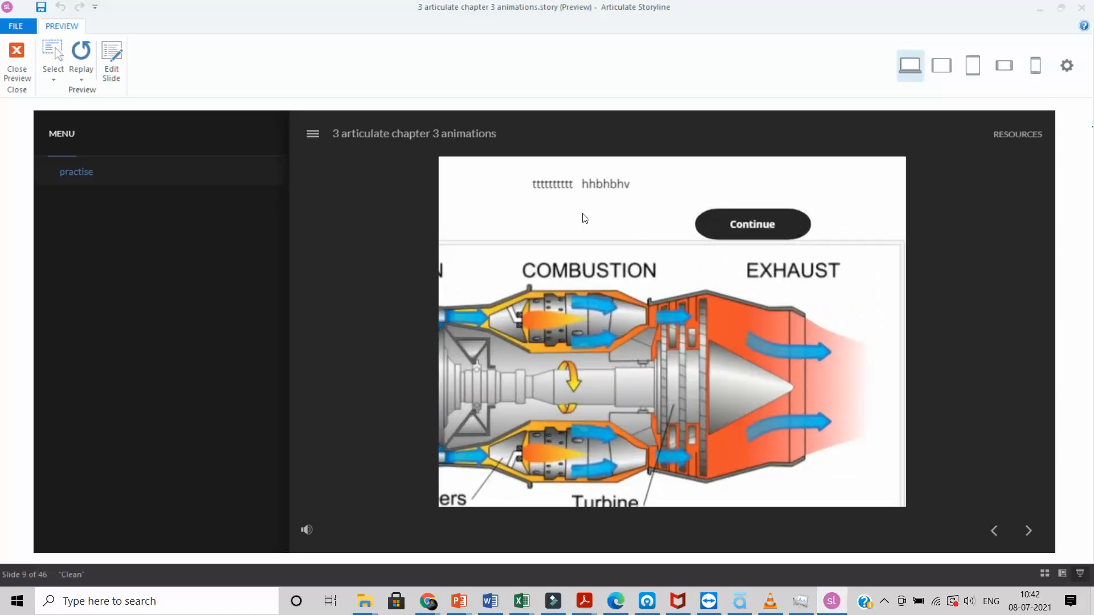
pyautogui.click(727, 226)
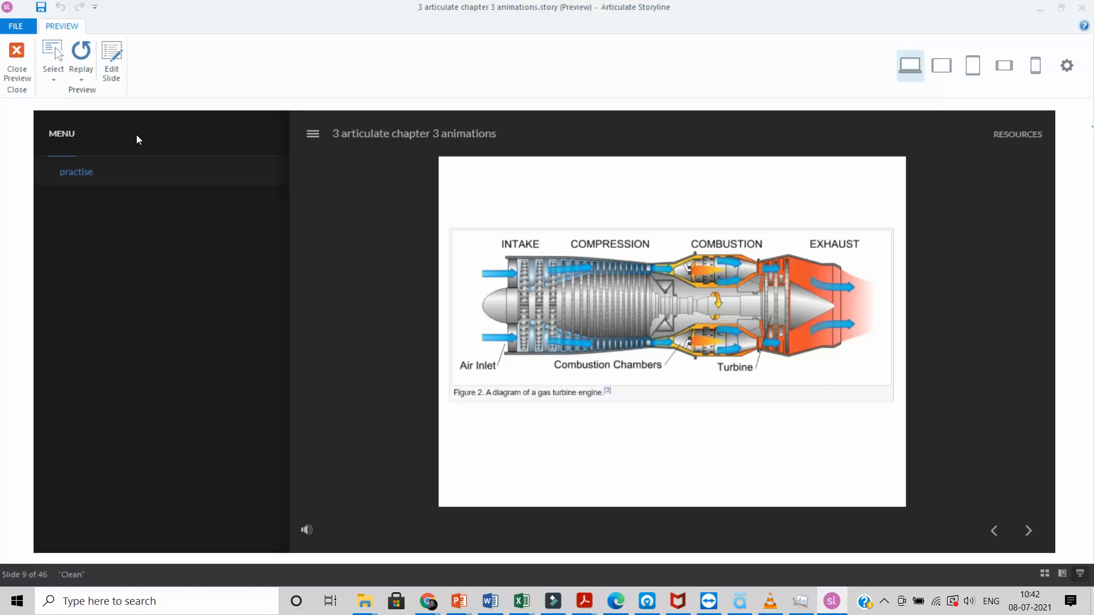
pyautogui.click(17, 68)
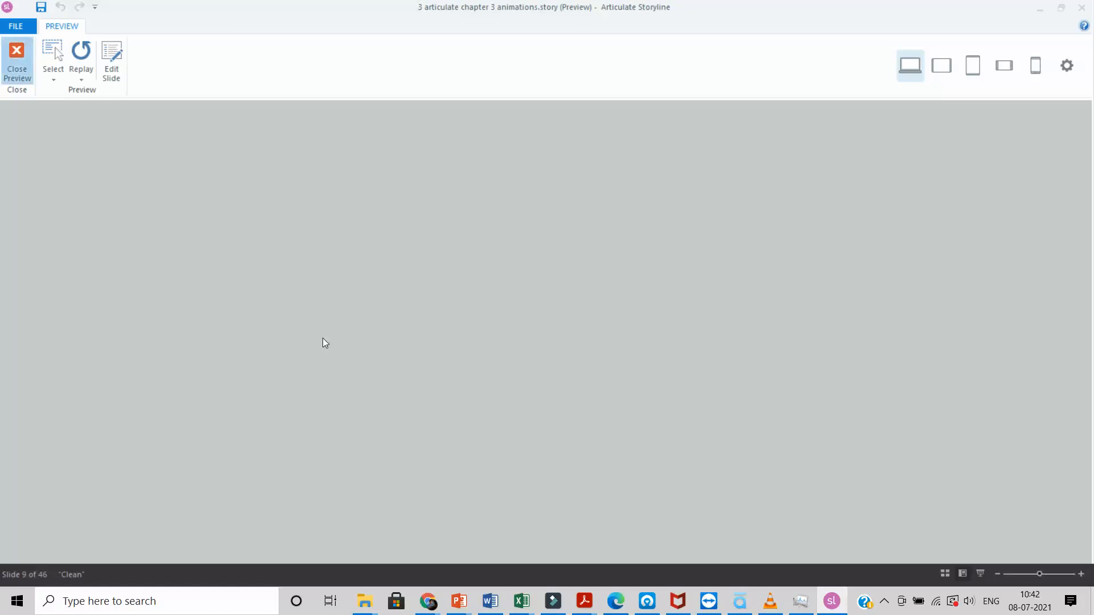